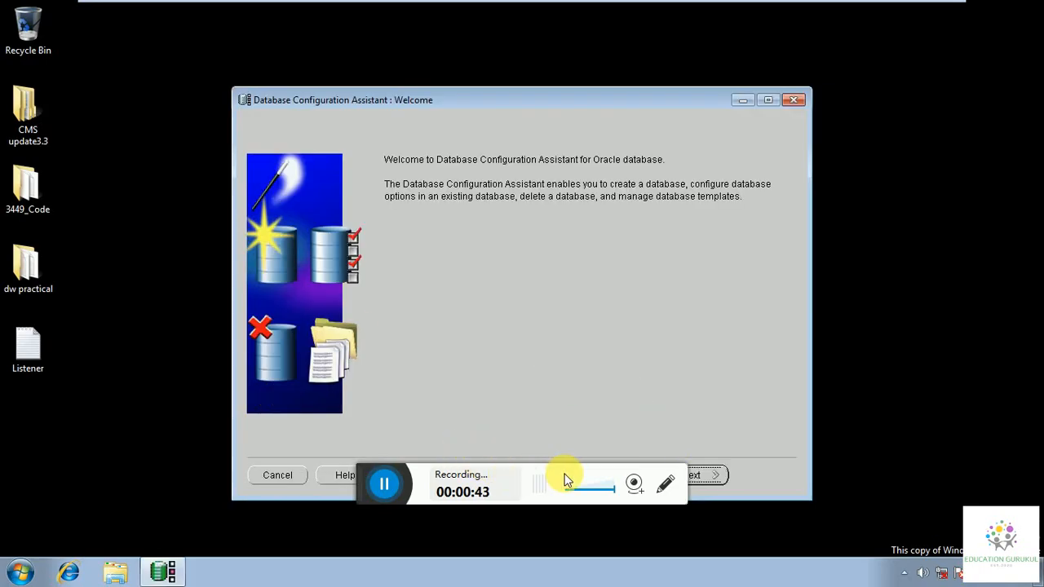
# Choose the 'Delete a Database' operation and move on to selecting ACMEDW as the target.
pyautogui.click(726, 481)
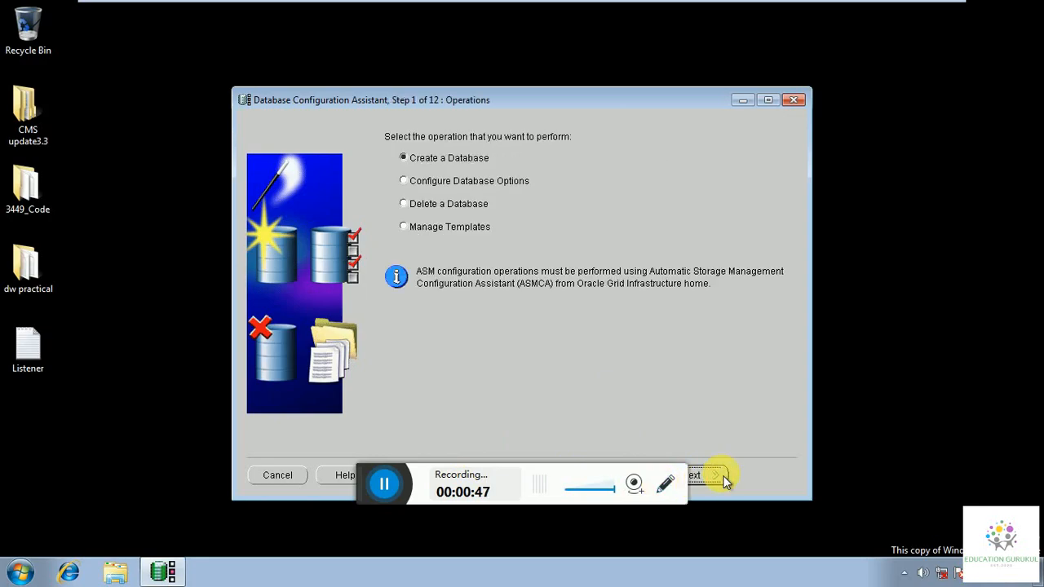
pyautogui.click(406, 203)
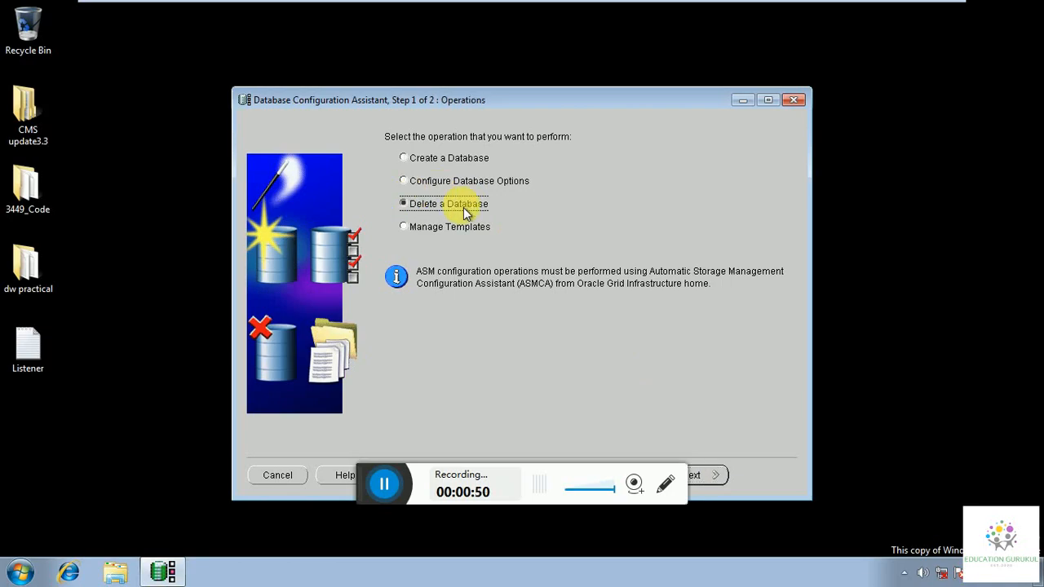
pyautogui.click(700, 477)
pyautogui.click(716, 479)
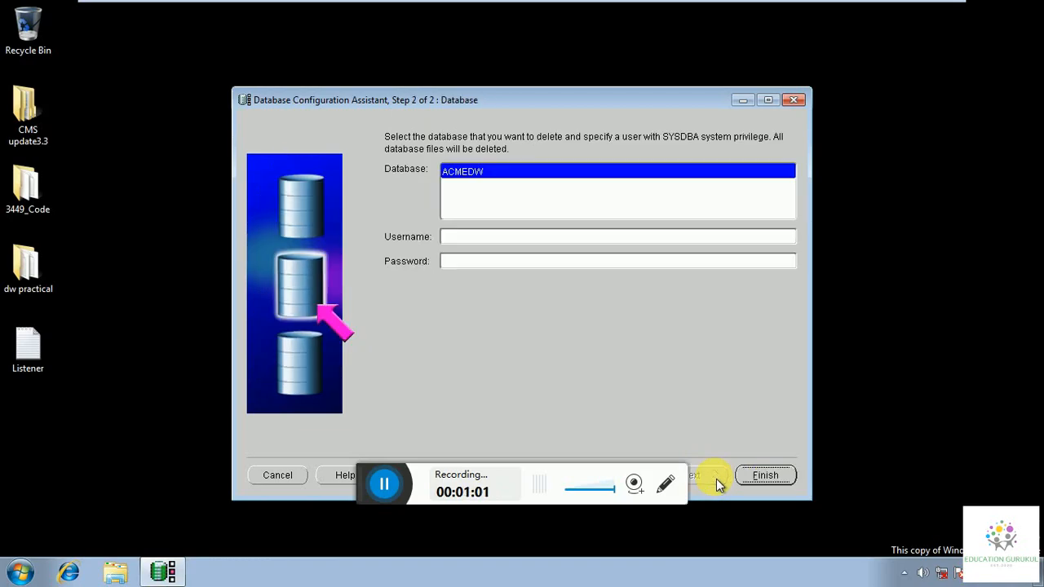
# Enter SYSDBA username system and its password for deleting ACMEDW.
pyautogui.click(466, 236)
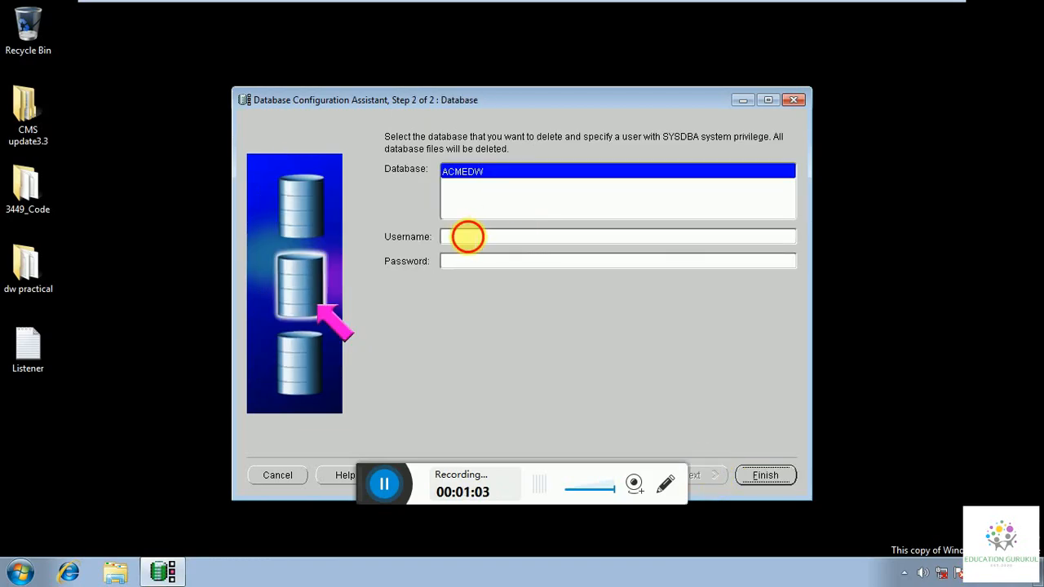
pyautogui.write('system')
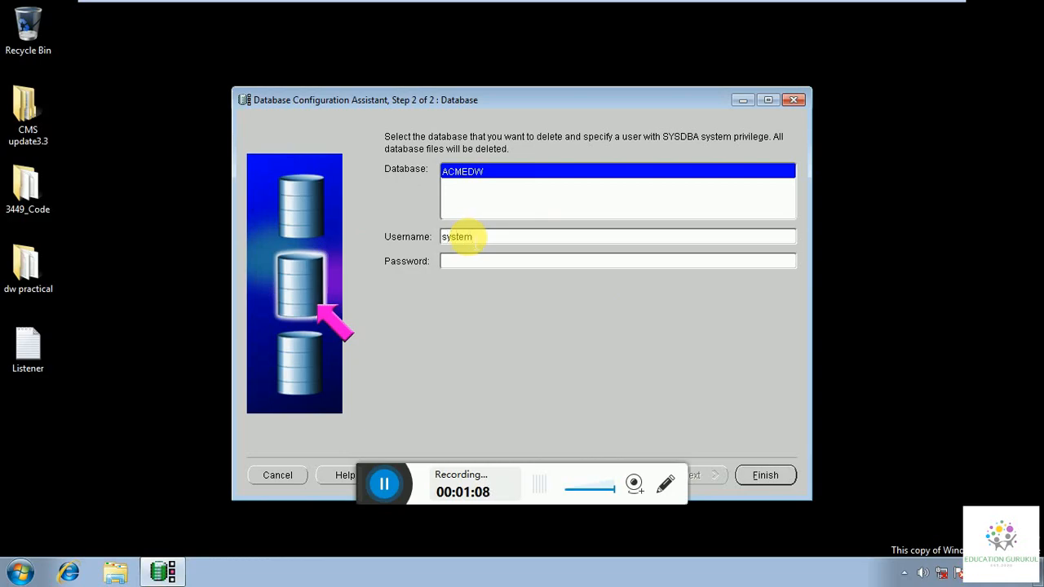
pyautogui.click(457, 260)
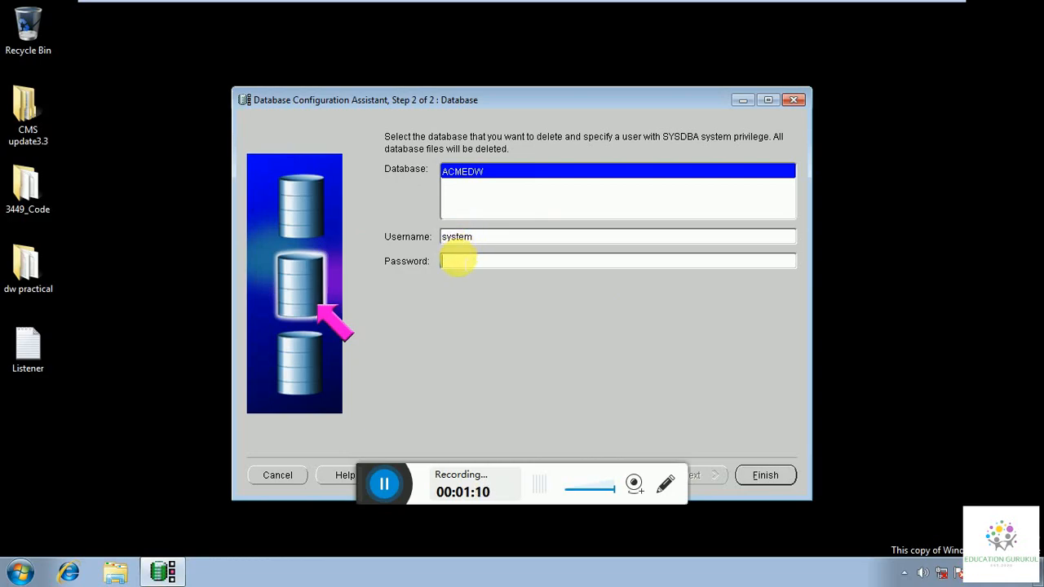
pyautogui.write('oracle')
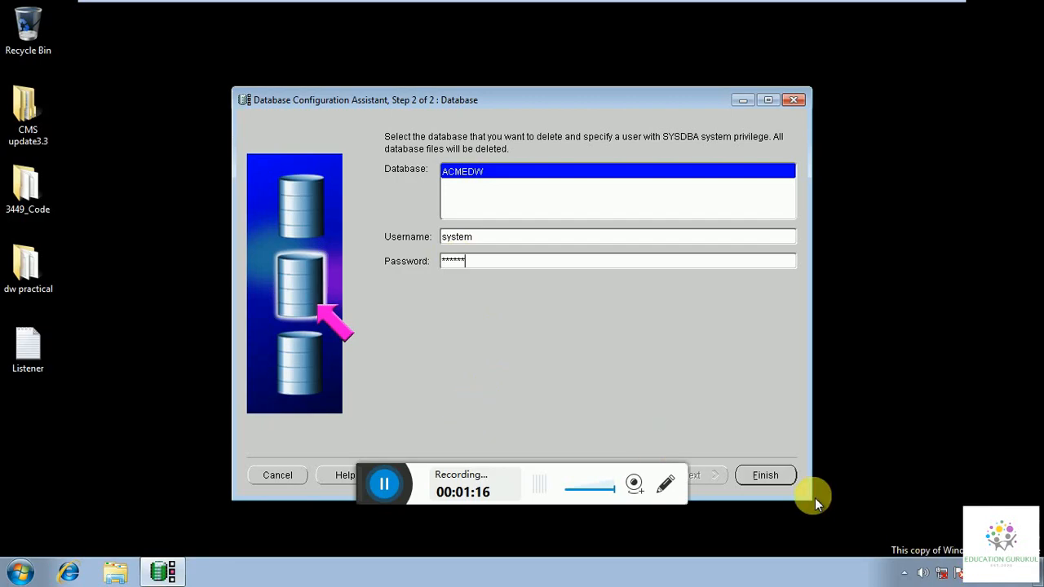
# Delete ACMEDW with its datafiles and service, confirming both warnings, and return to Step 1.
pyautogui.click(786, 483)
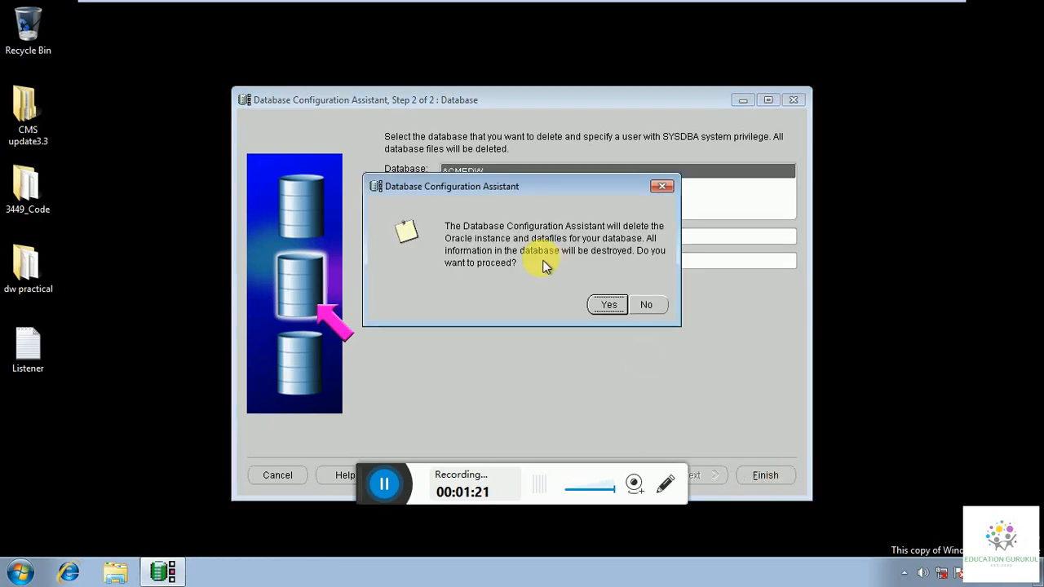
pyautogui.click(595, 301)
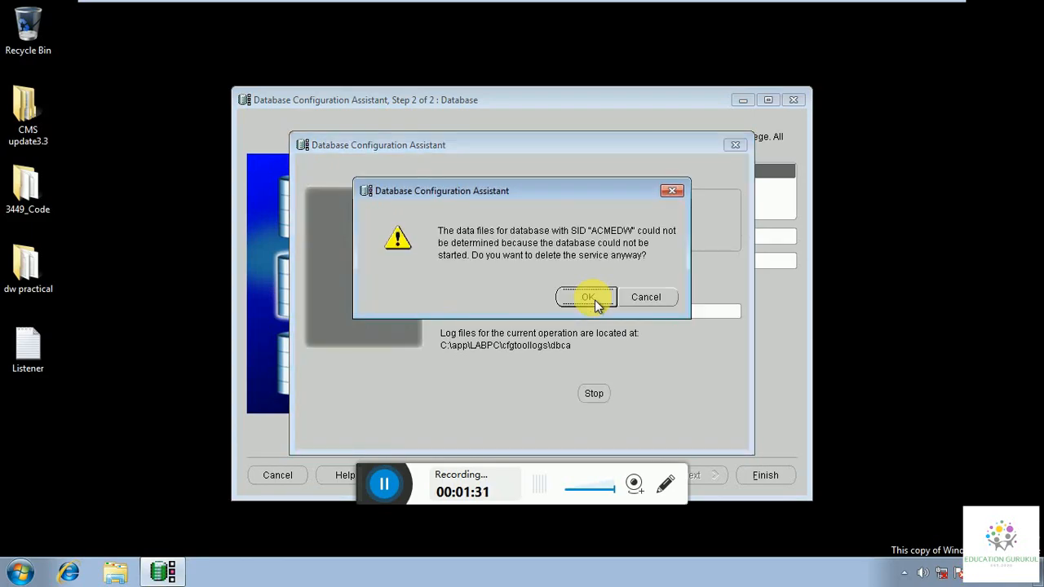
pyautogui.click(594, 299)
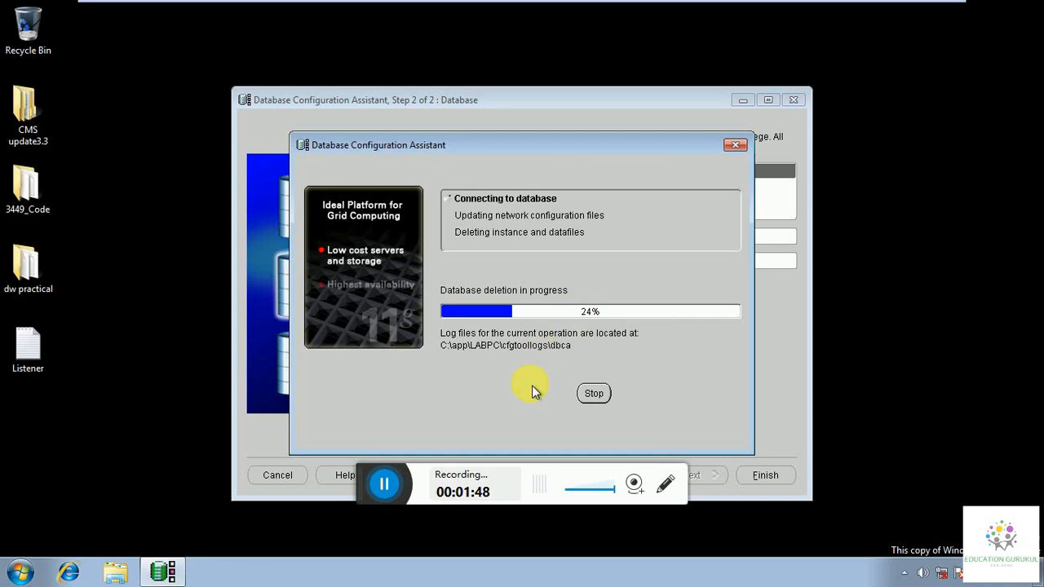
pyautogui.click(383, 487)
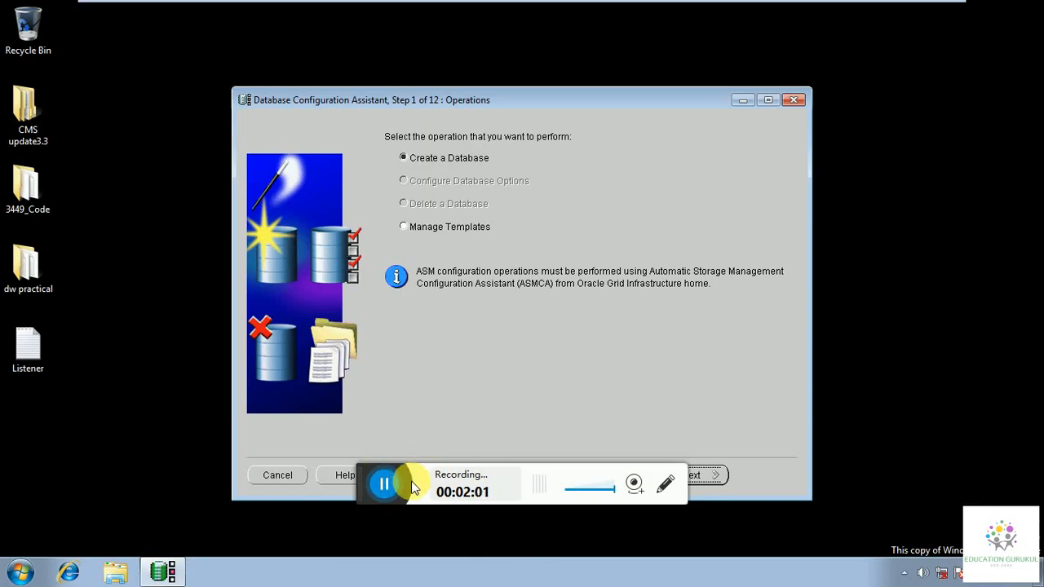
# Choose Create a Database with the Data Warehouse template, then step back to Operations.
pyautogui.moveTo(367, 498); pyautogui.dragTo(925, 27)
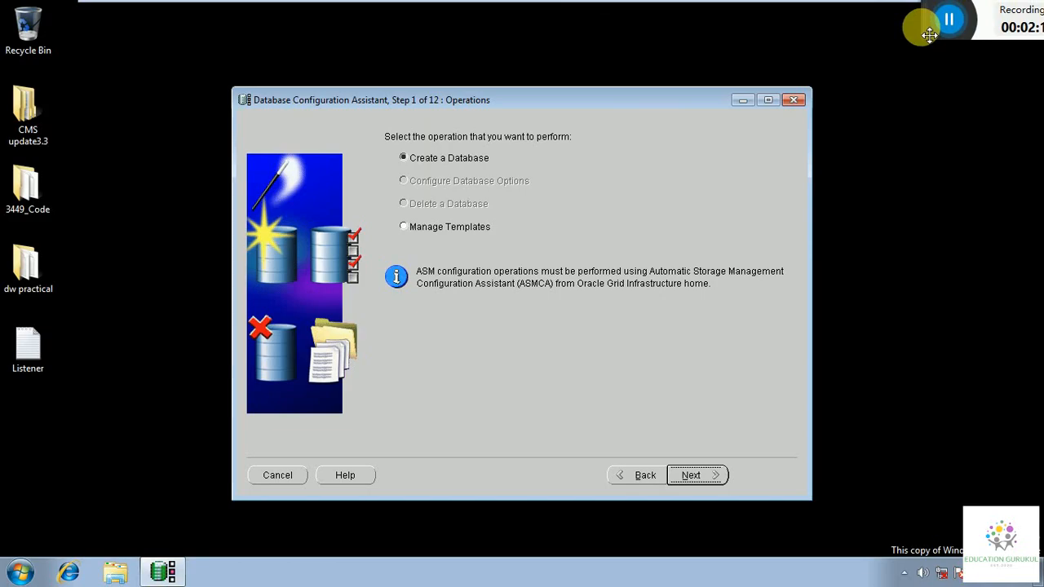
pyautogui.click(692, 479)
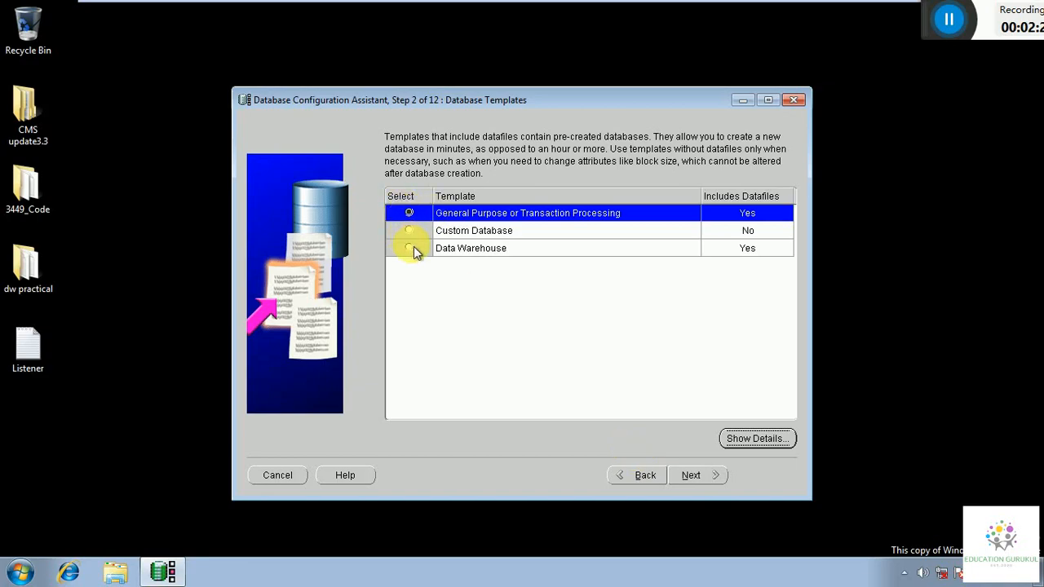
pyautogui.click(411, 248)
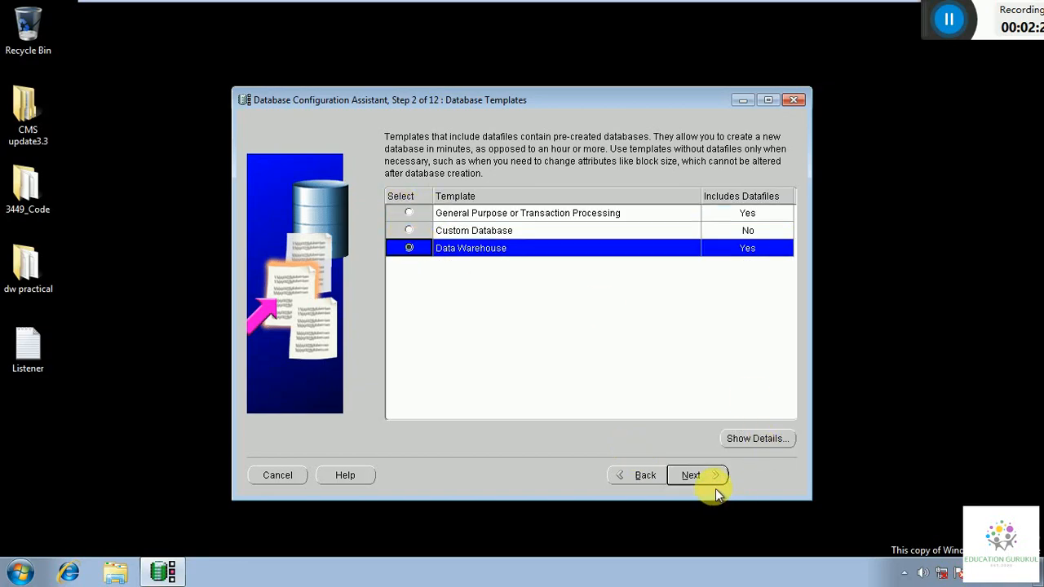
pyautogui.click(692, 476)
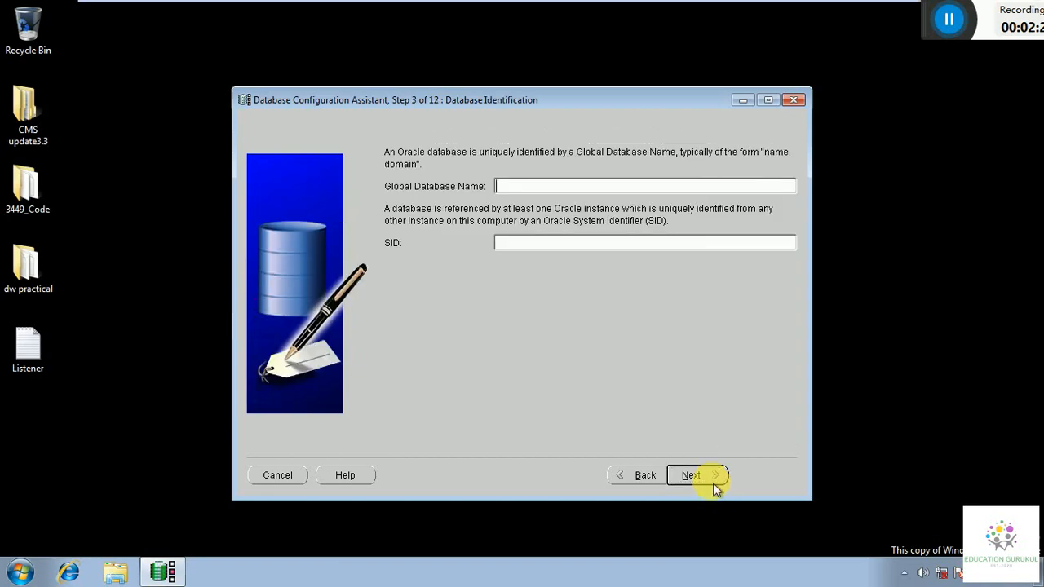
pyautogui.click(617, 473)
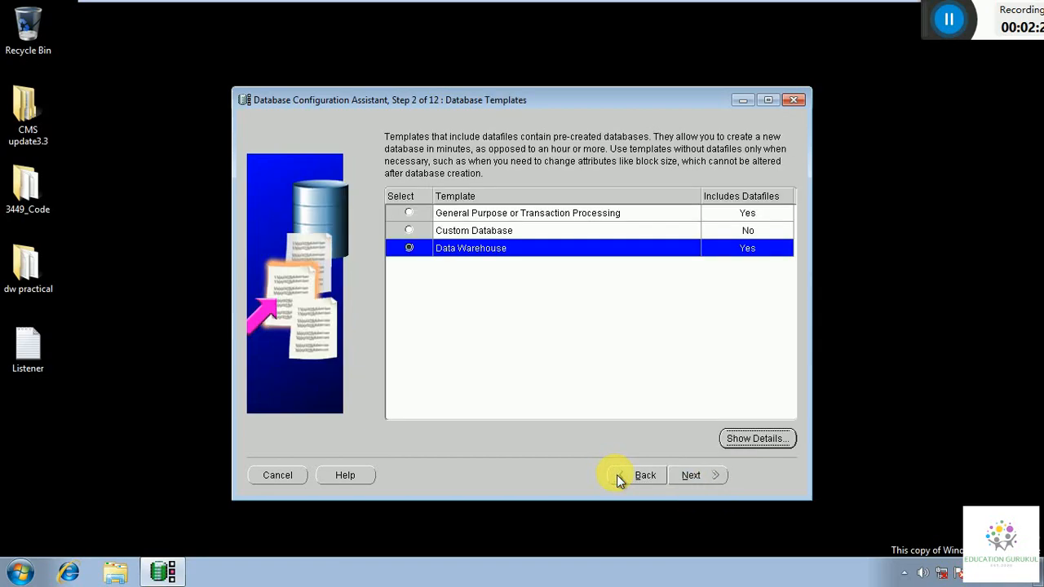
pyautogui.click(630, 476)
pyautogui.click(713, 480)
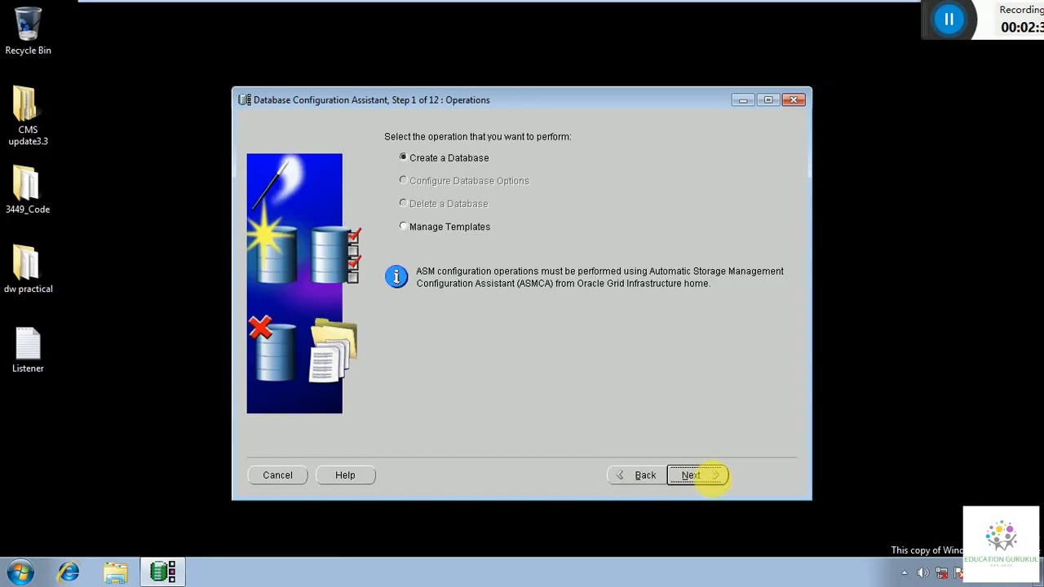
# Set global name and SID to ACMEDW, keep default management options, and reach Database Credentials.
pyautogui.click(715, 480)
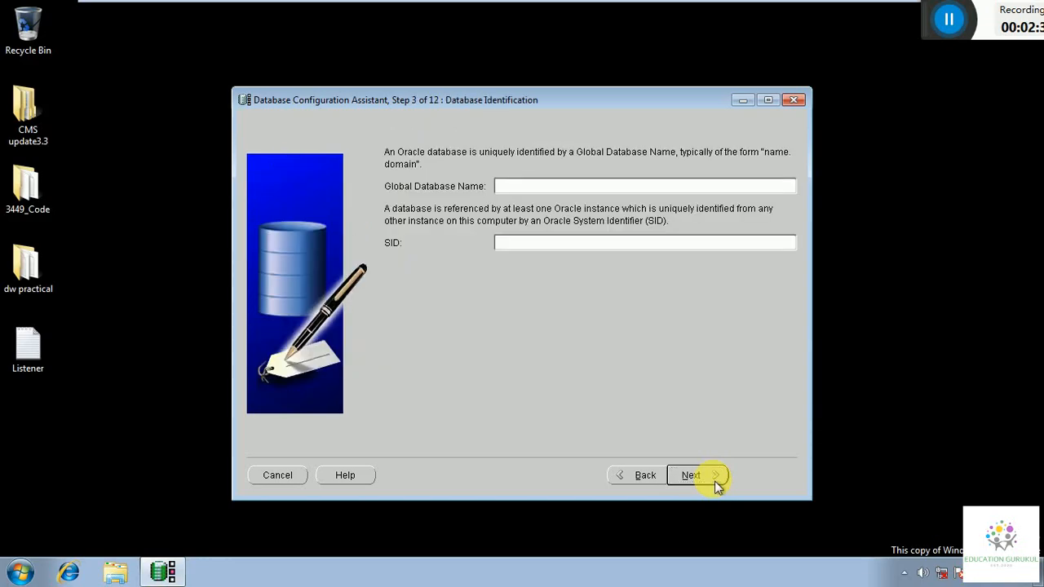
pyautogui.write('ACMEDW')
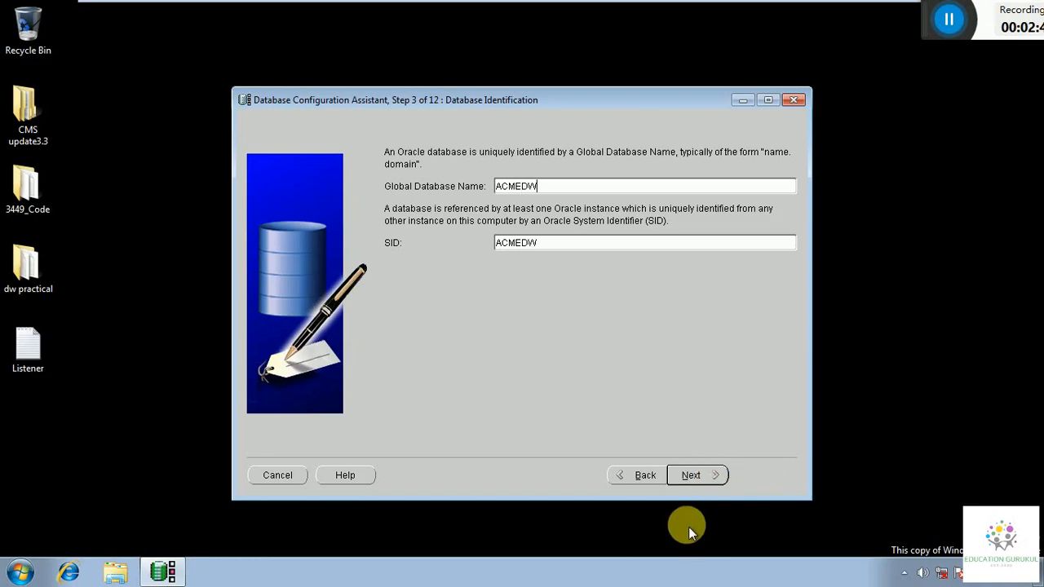
pyautogui.click(703, 474)
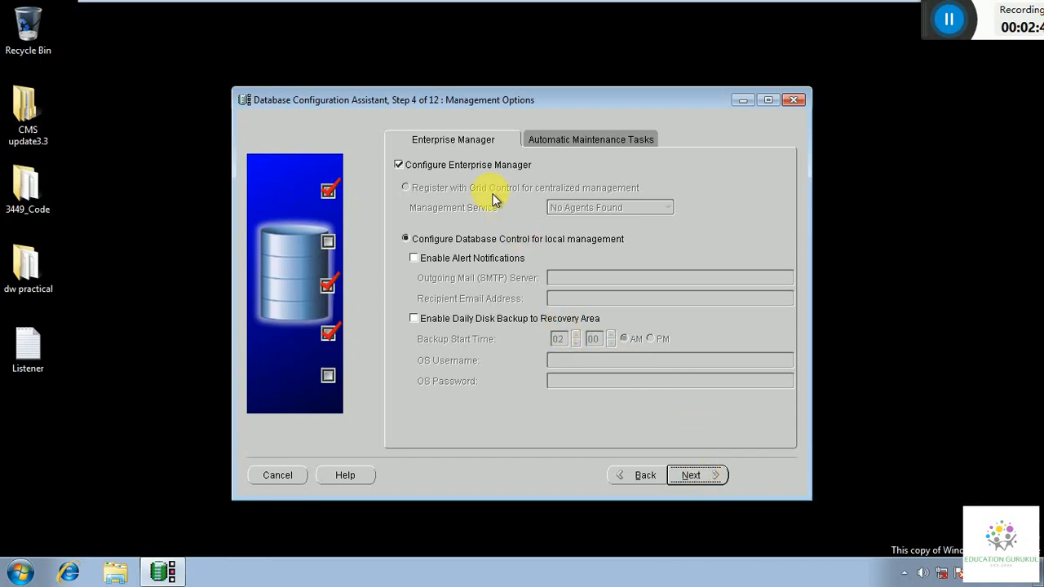
pyautogui.click(624, 146)
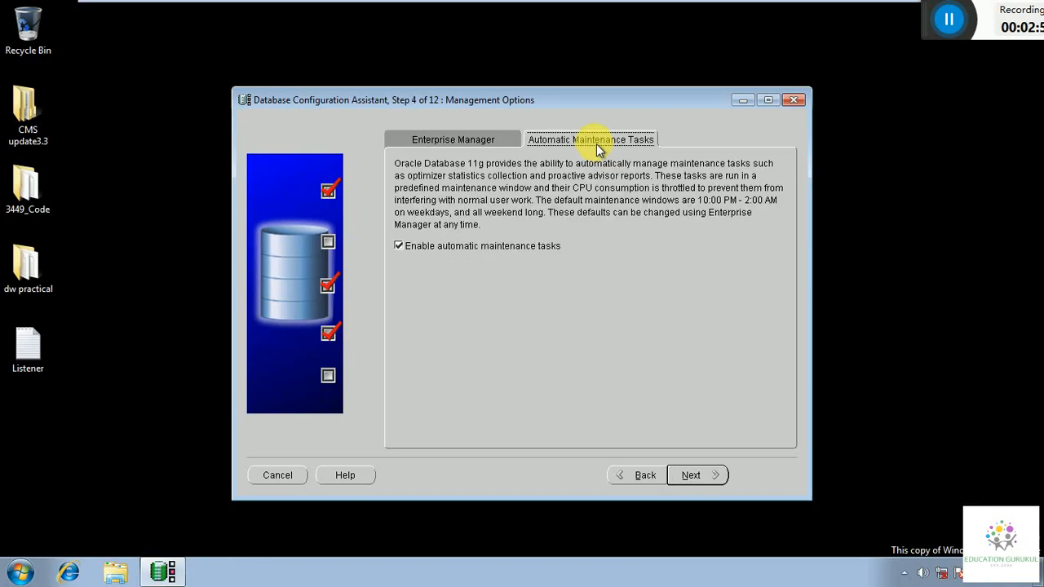
pyautogui.click(688, 476)
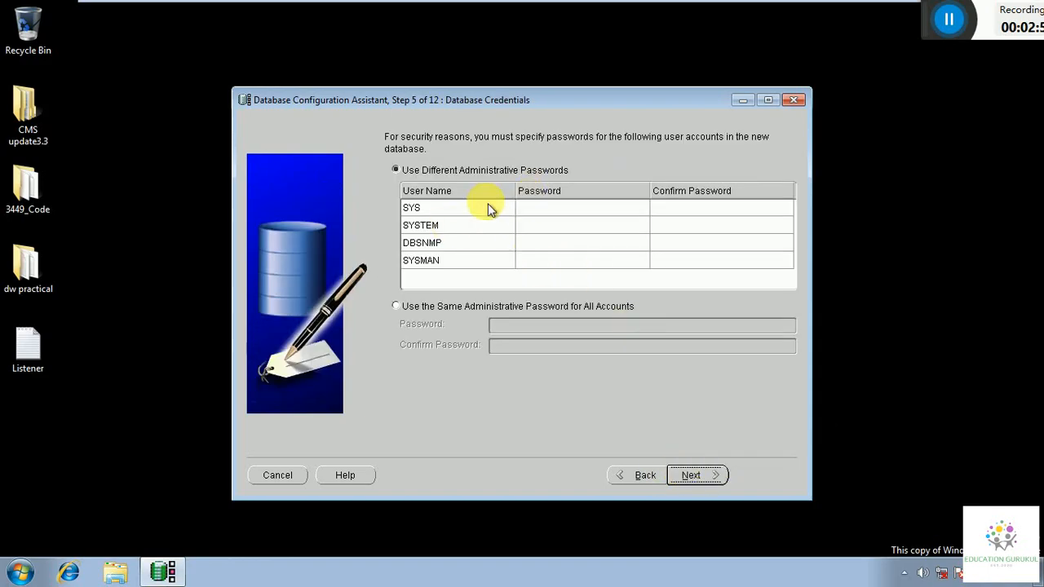
# Use one confirmed administrative password for all accounts, accepting the weak-password warning.
pyautogui.click(523, 223)
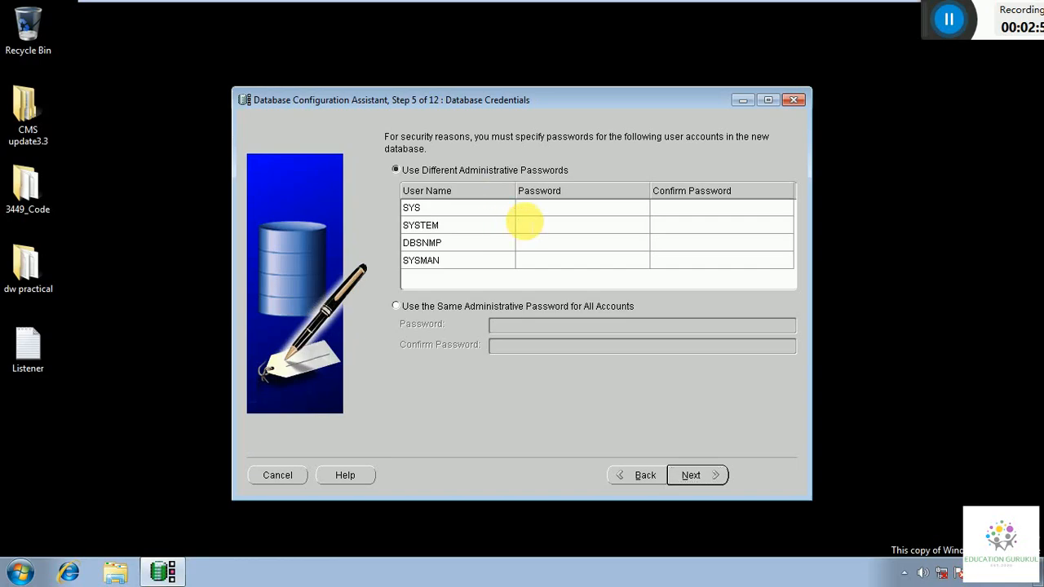
pyautogui.write('system')
pyautogui.click(667, 225)
pyautogui.write('system')
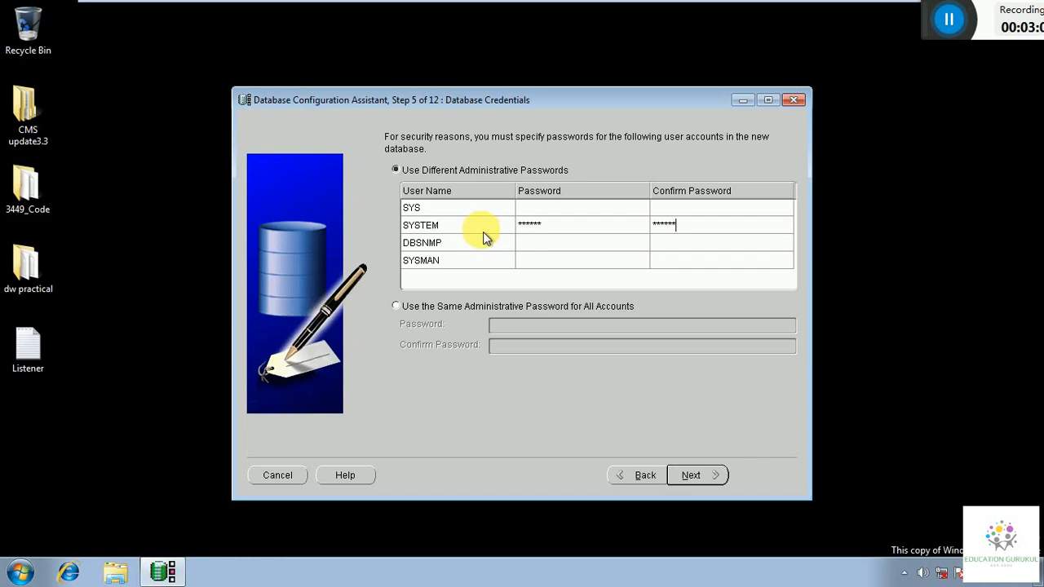
pyautogui.click(408, 307)
pyautogui.click(577, 326)
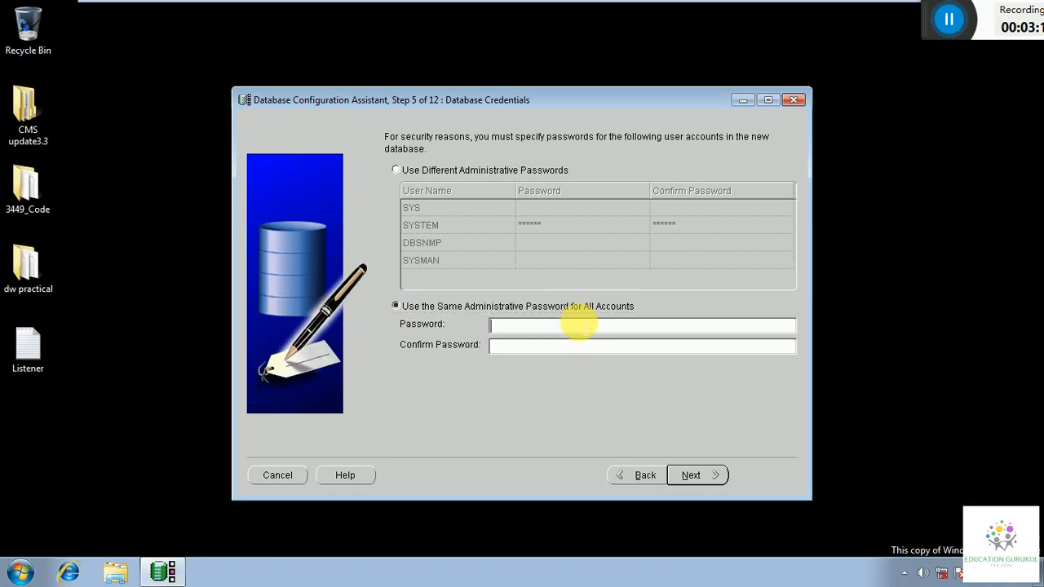
pyautogui.write('oracle')
pyautogui.click(525, 345)
pyautogui.write('oracle')
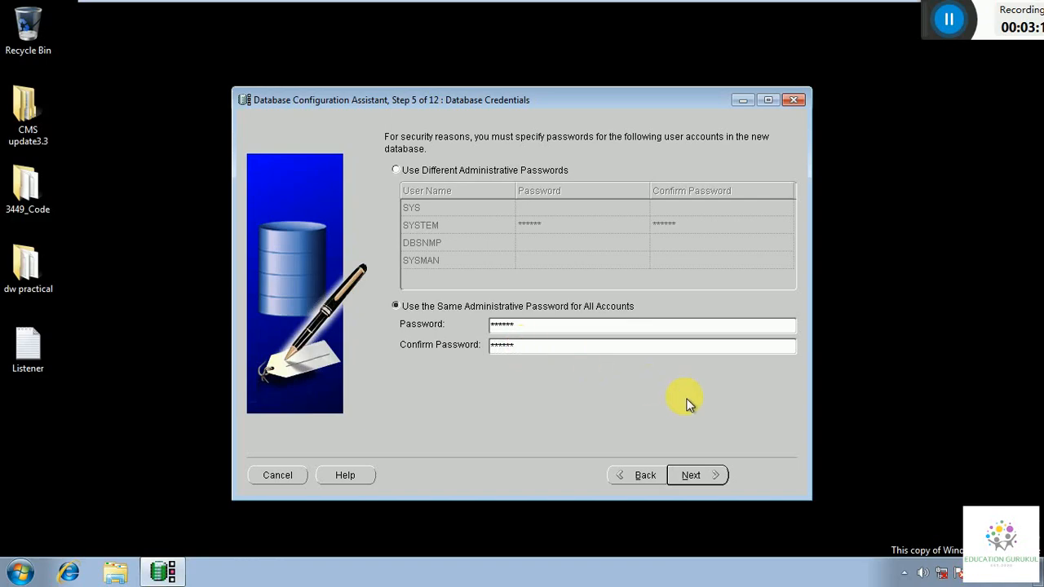
pyautogui.click(693, 475)
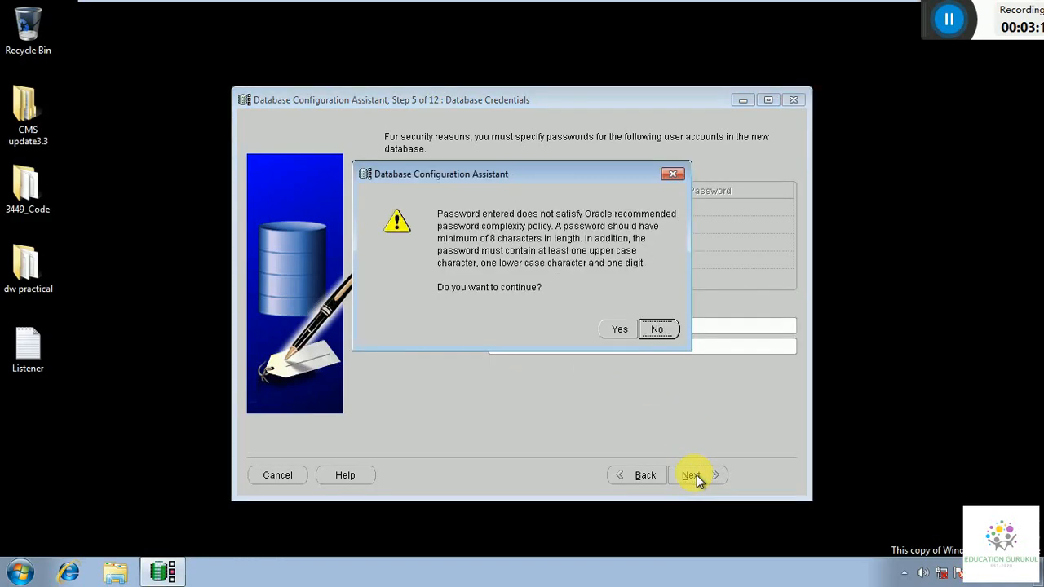
pyautogui.click(618, 330)
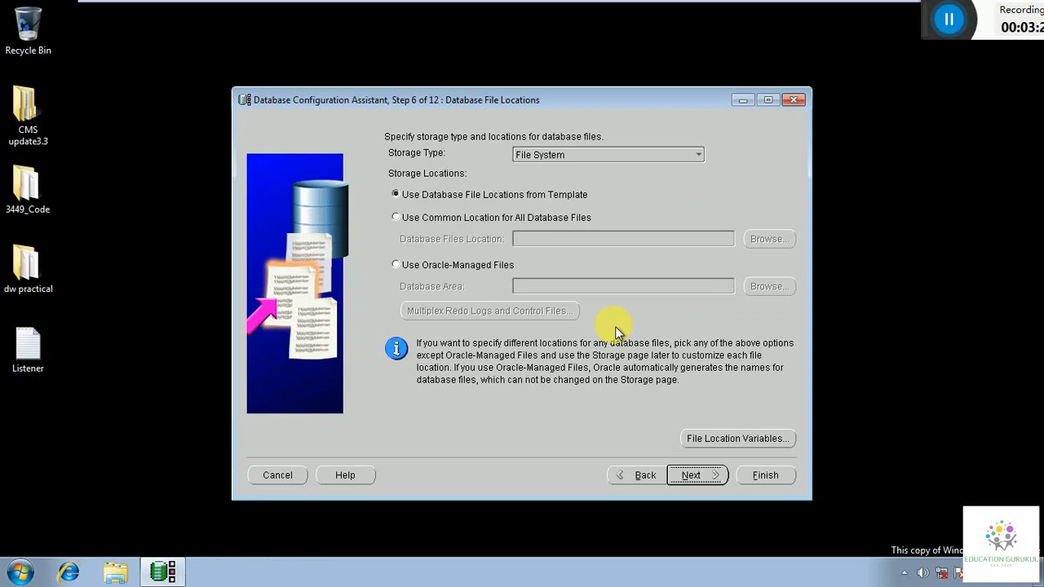
# Keep default file locations, recovery, sample schema, memory and storage settings.
pyautogui.click(710, 477)
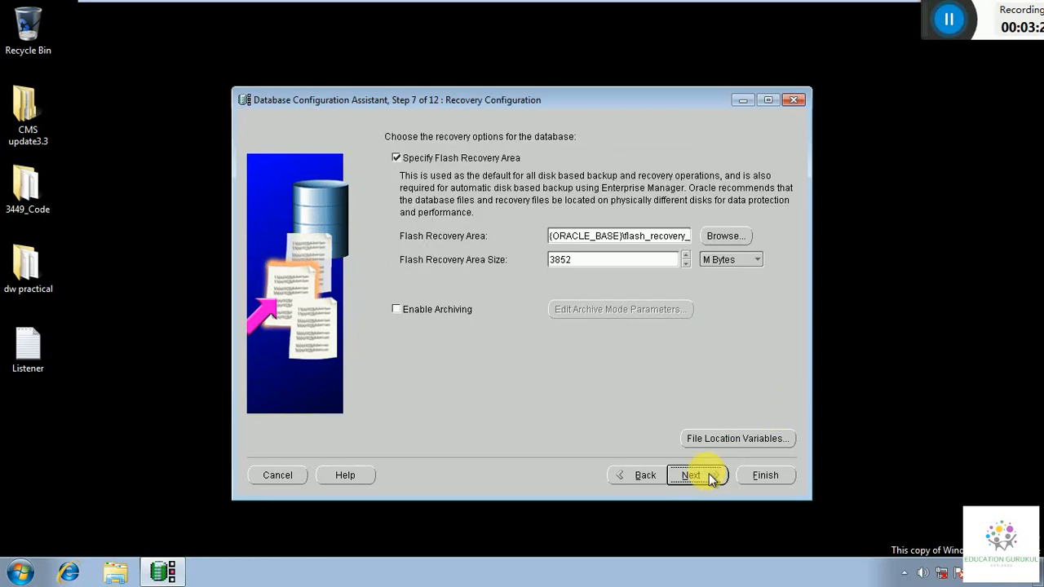
pyautogui.click(710, 478)
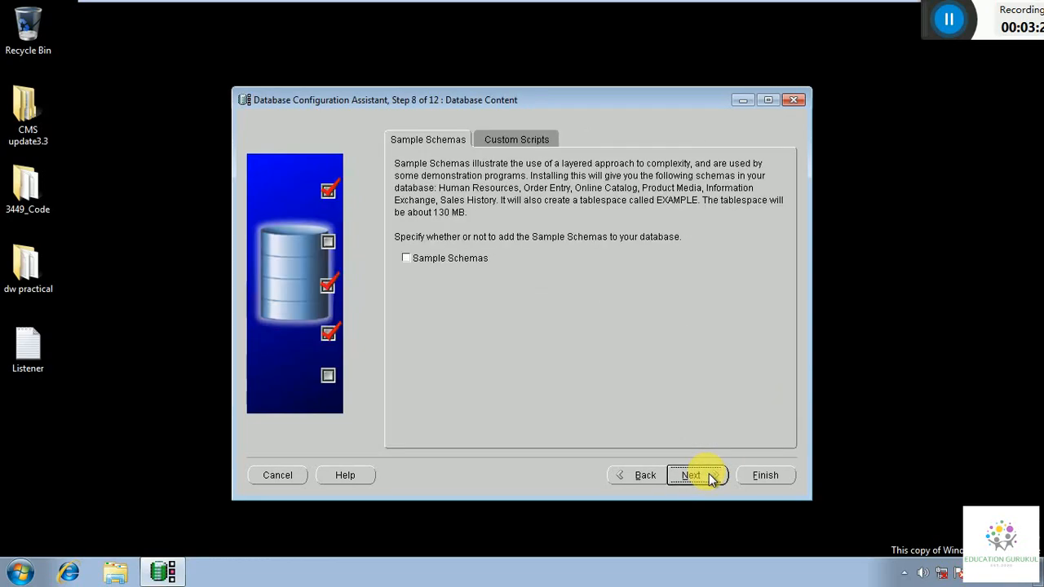
pyautogui.click(710, 479)
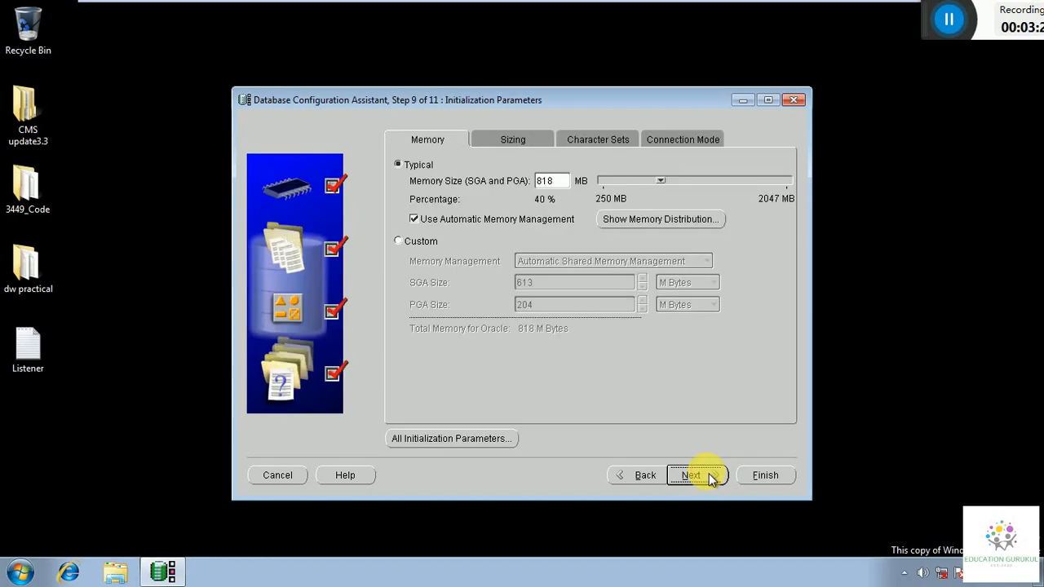
pyautogui.click(710, 479)
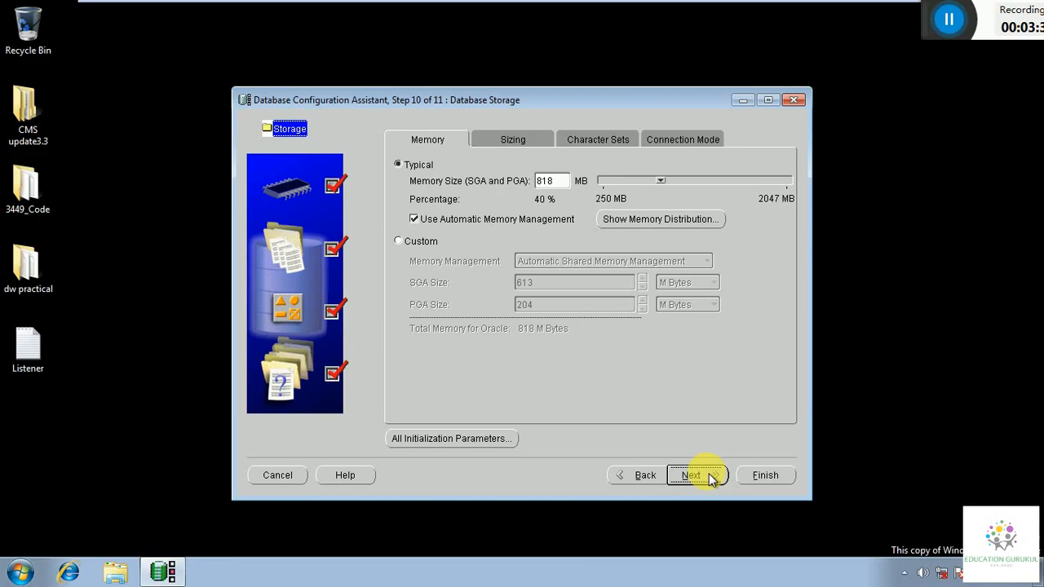
pyautogui.click(709, 474)
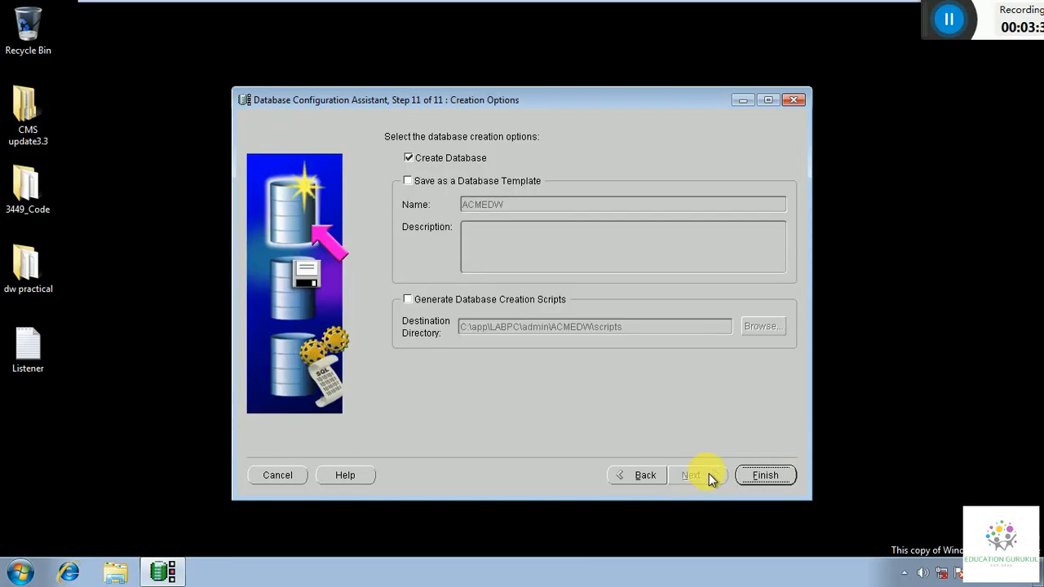
# Finish the wizard, allow overwriting the existing ACMEDW files, and confirm the creation summary.
pyautogui.click(753, 473)
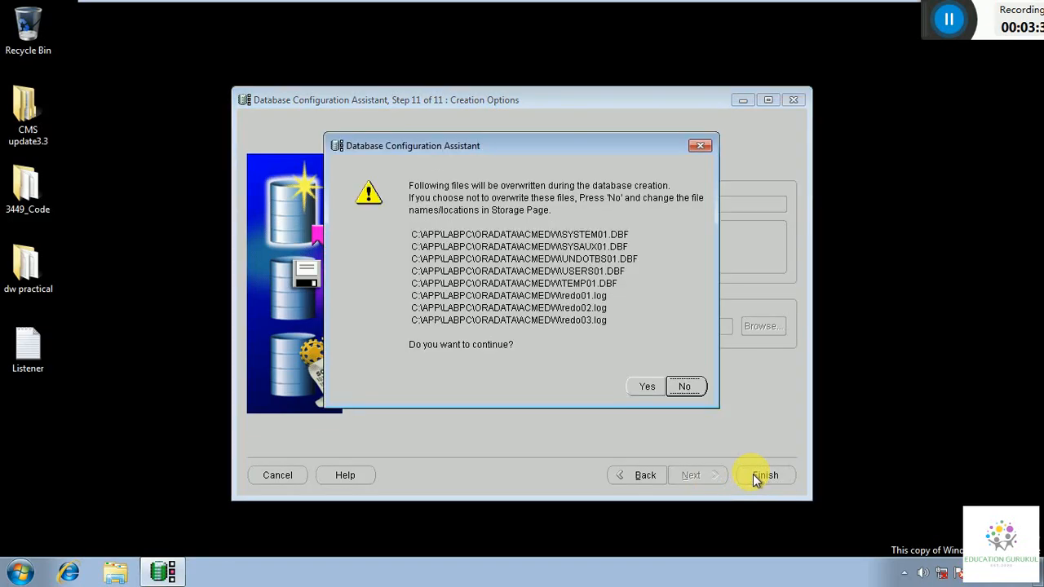
pyautogui.click(652, 392)
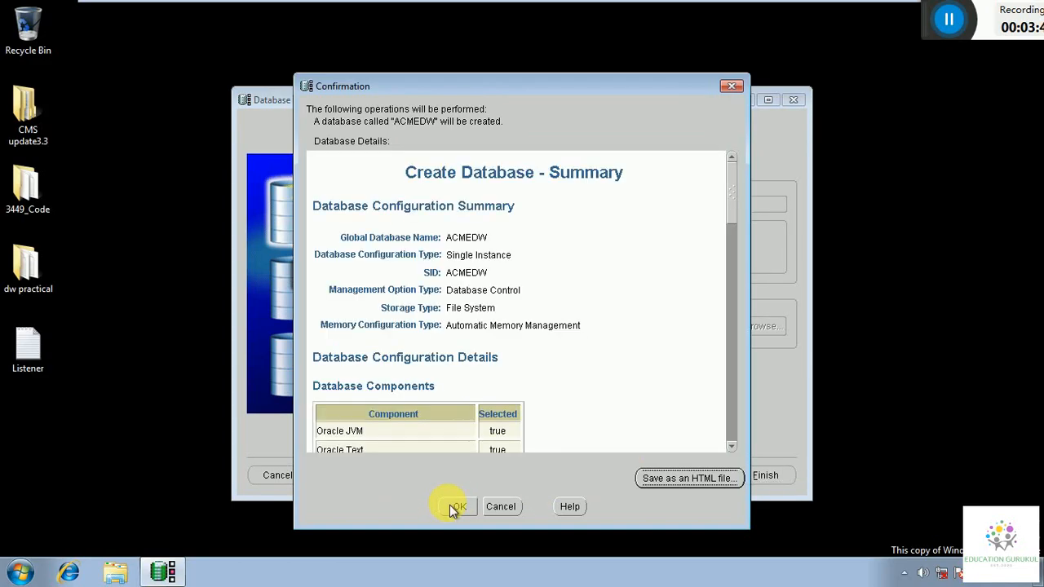
pyautogui.click(449, 505)
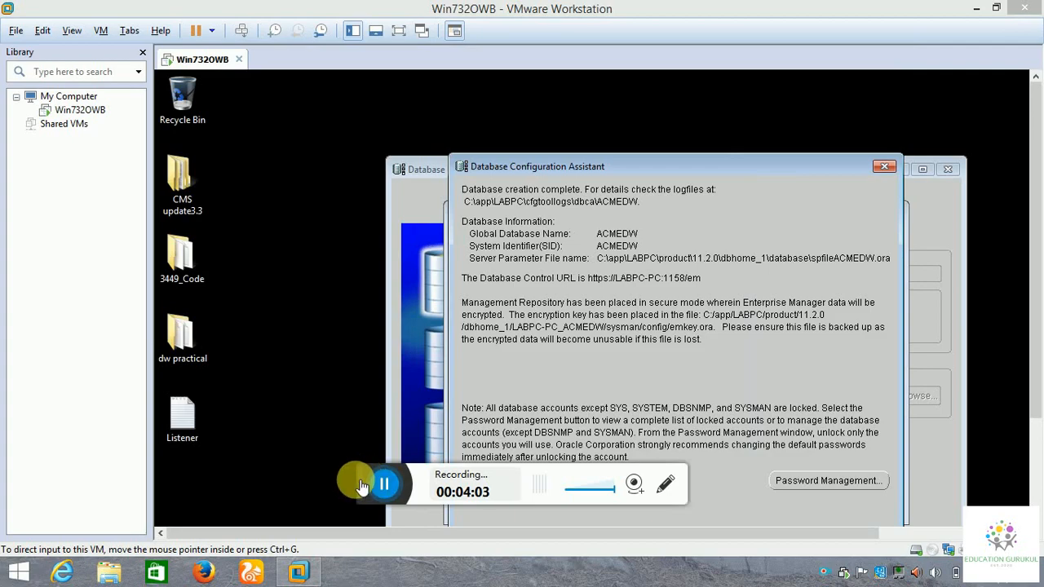
# Open Password Management from the ACMEDW creation-complete dialog to list the database accounts.
pyautogui.moveTo(368, 485); pyautogui.dragTo(1033, 21)
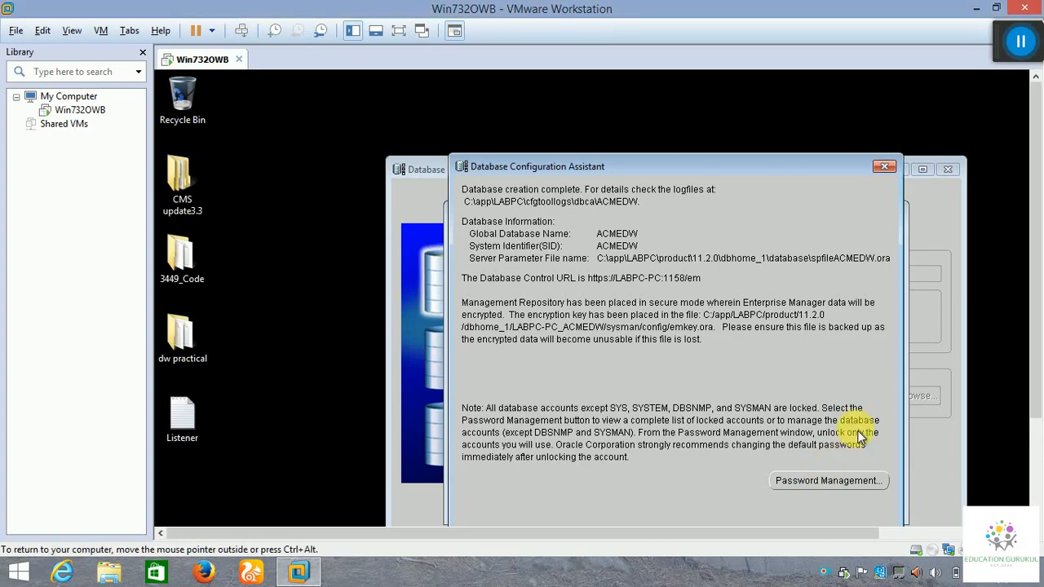
pyautogui.doubleClick(759, 304)
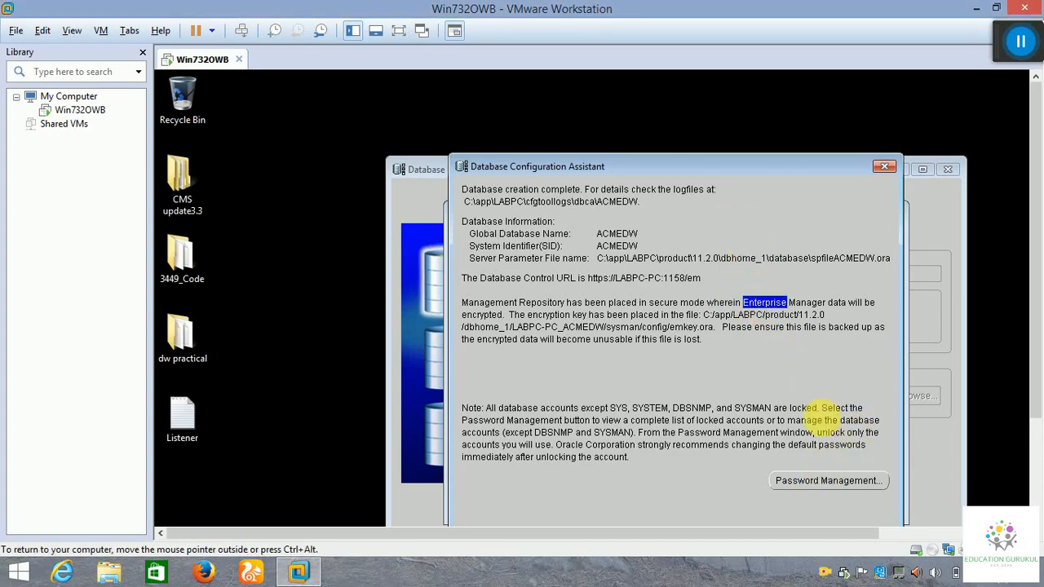
pyautogui.click(823, 480)
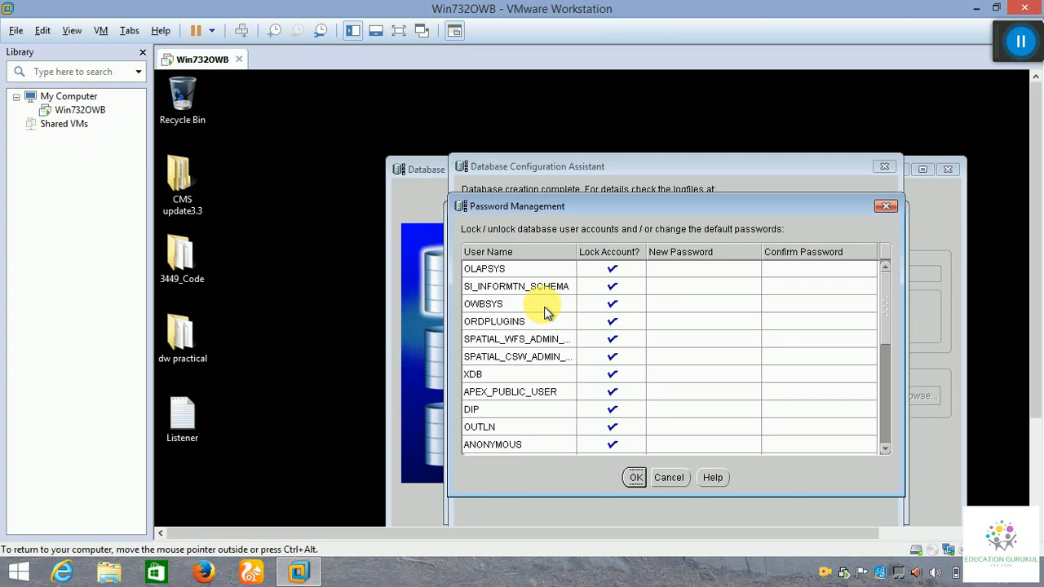
# Unlock the OWBSYS account and enter and confirm its new password.
pyautogui.click(614, 304)
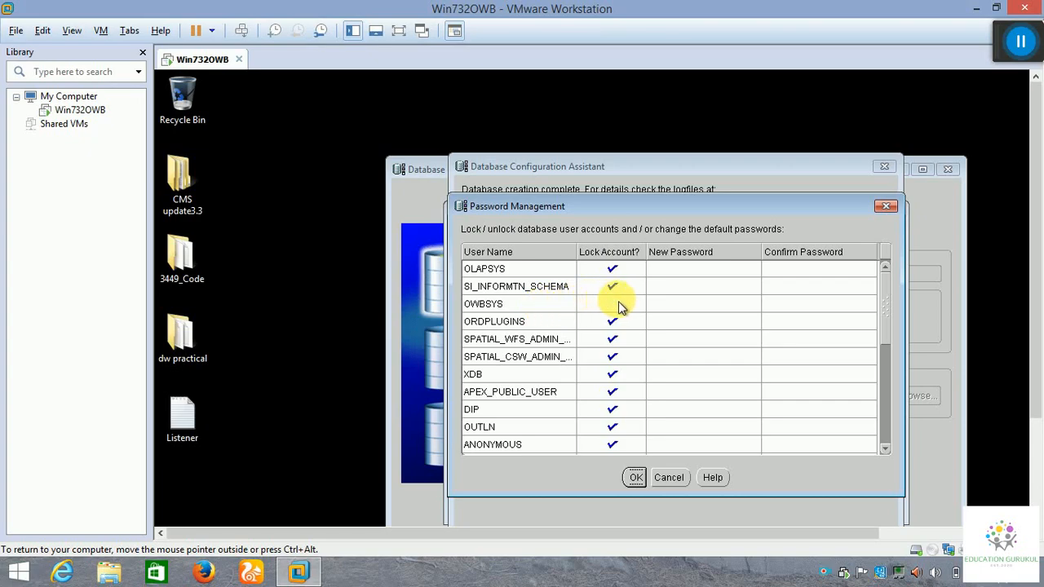
pyautogui.click(661, 304)
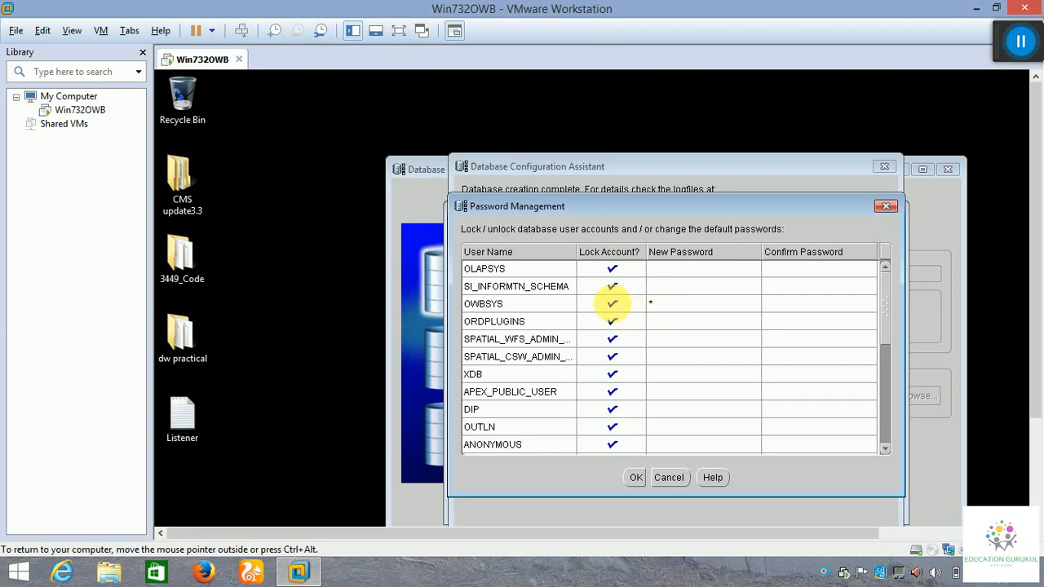
pyautogui.click(614, 306)
pyautogui.doubleClick(671, 304)
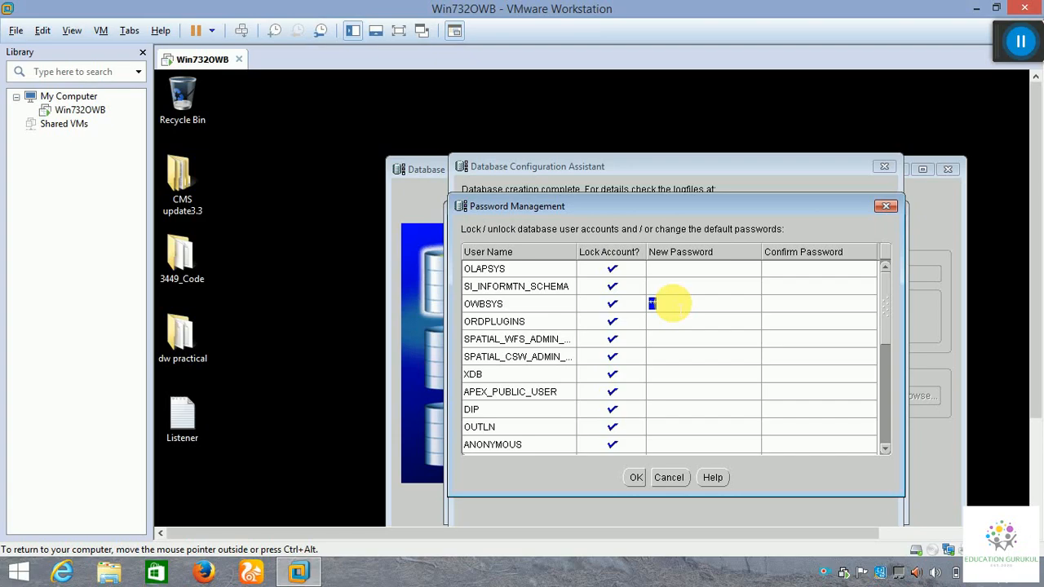
pyautogui.press('BackSpace')
pyautogui.write('******')
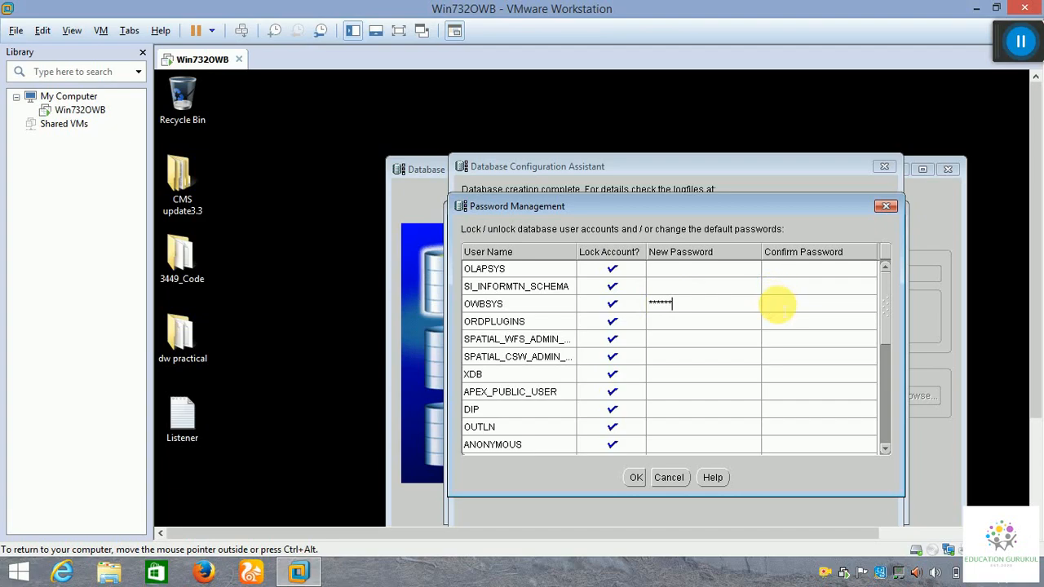
pyautogui.click(777, 305)
pyautogui.write('******')
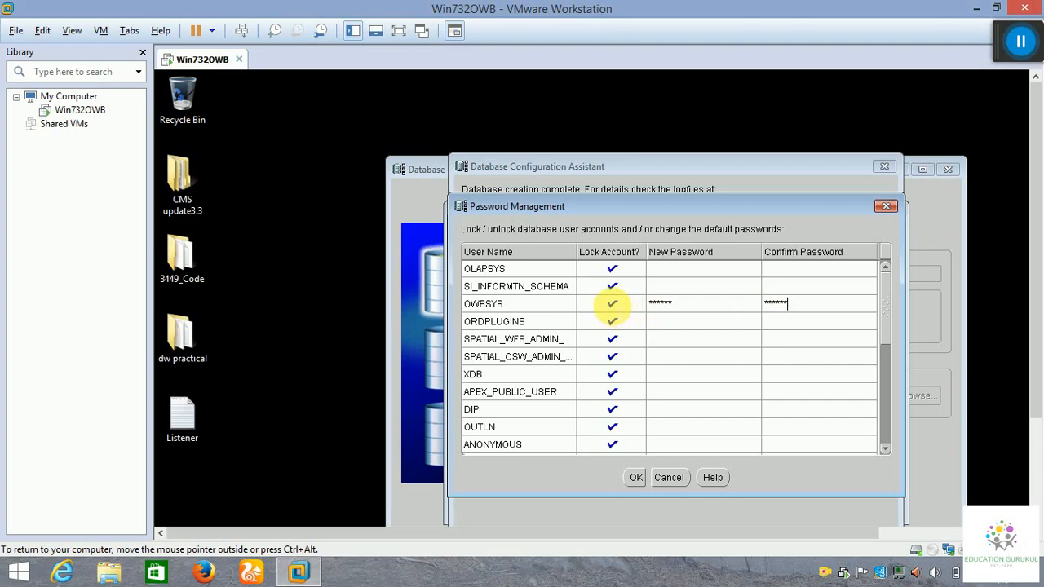
pyautogui.press('Return')
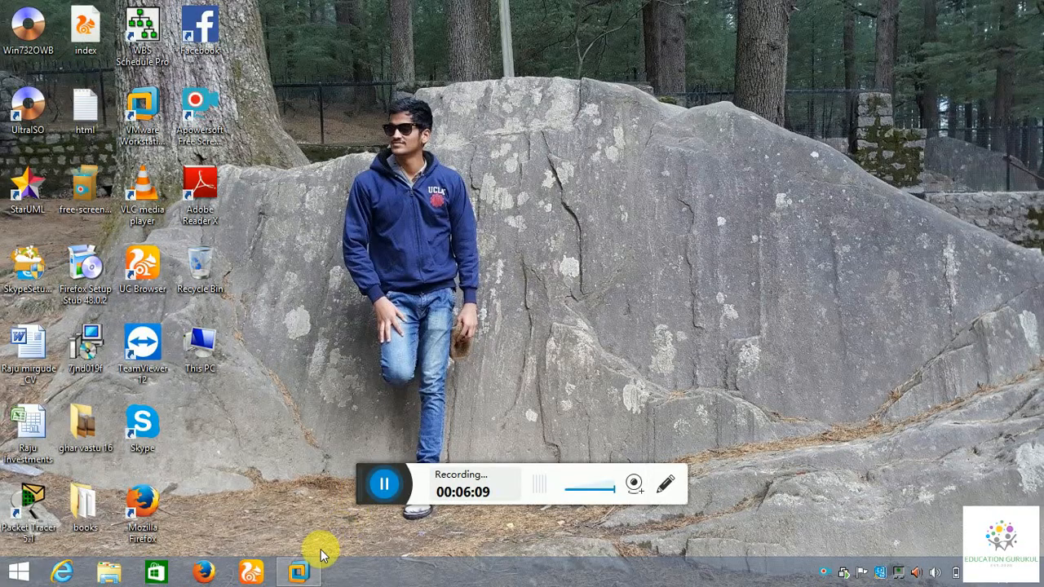
# Enter and confirm SCOTT's new password, then save the account changes despite the complexity warning.
pyautogui.click(299, 571)
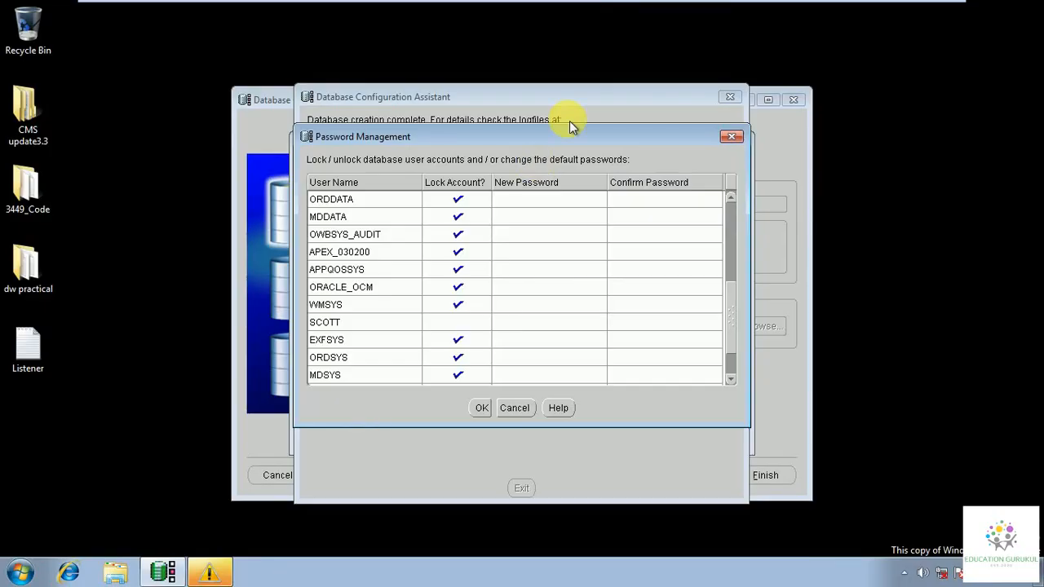
pyautogui.click(509, 326)
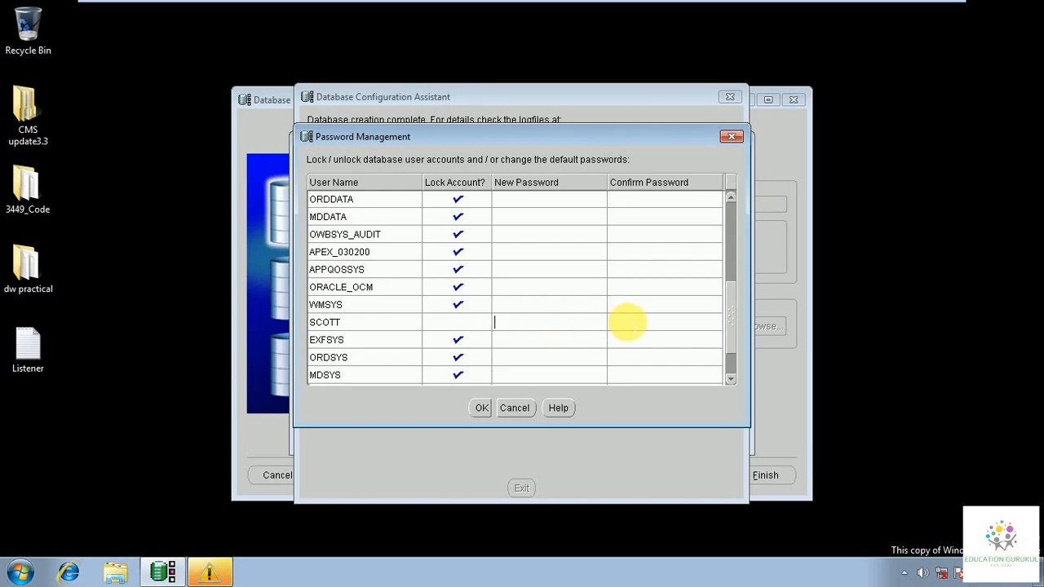
pyautogui.write('******')
pyautogui.click(628, 323)
pyautogui.write('******')
pyautogui.click(482, 408)
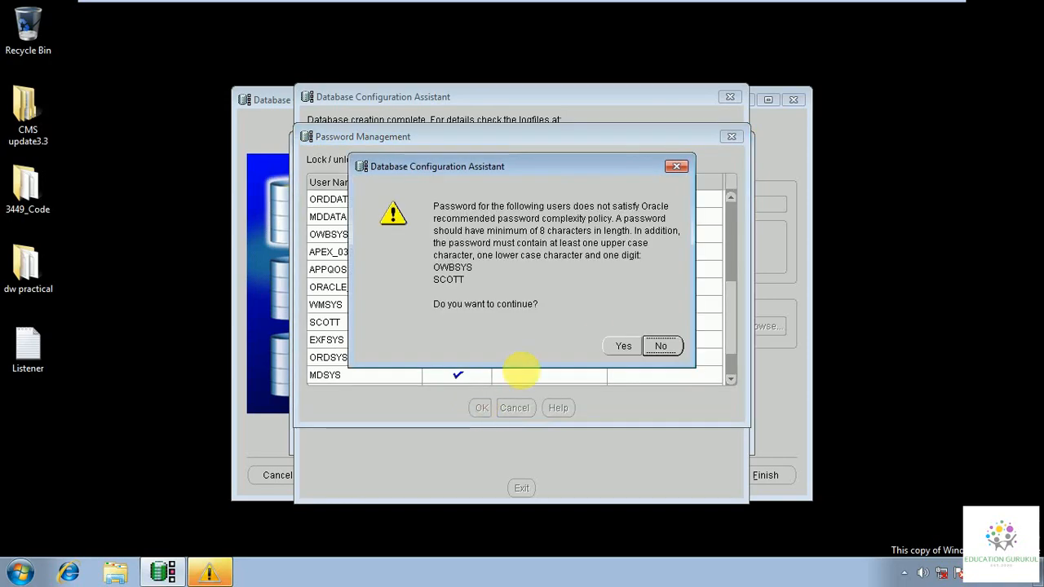
pyautogui.click(625, 348)
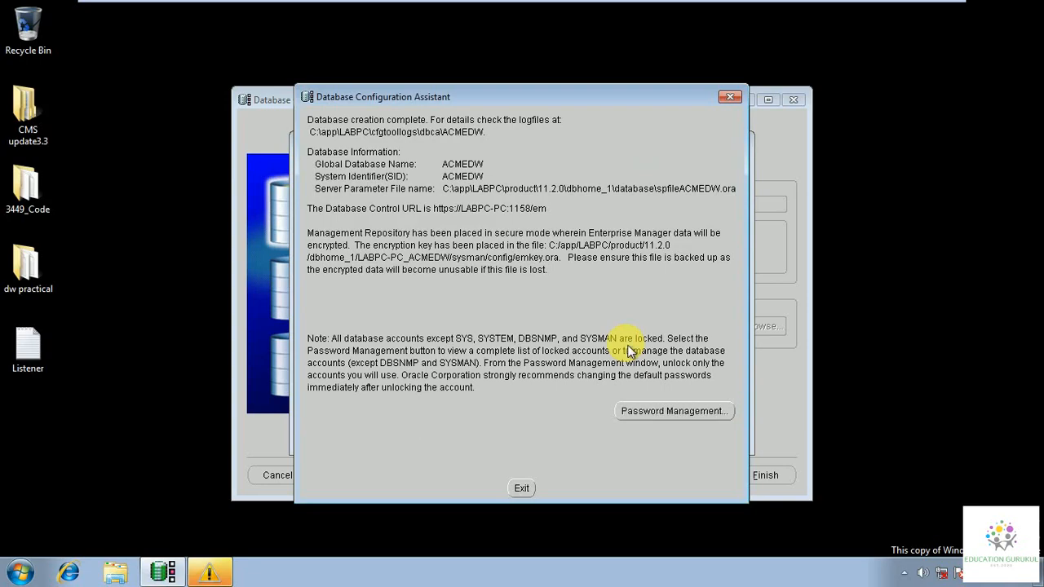
# Exit DBCA, dismiss the genuine-copy warning, and browse Start > All Programs > Oracle - OraDb11g_home1.
pyautogui.click(526, 490)
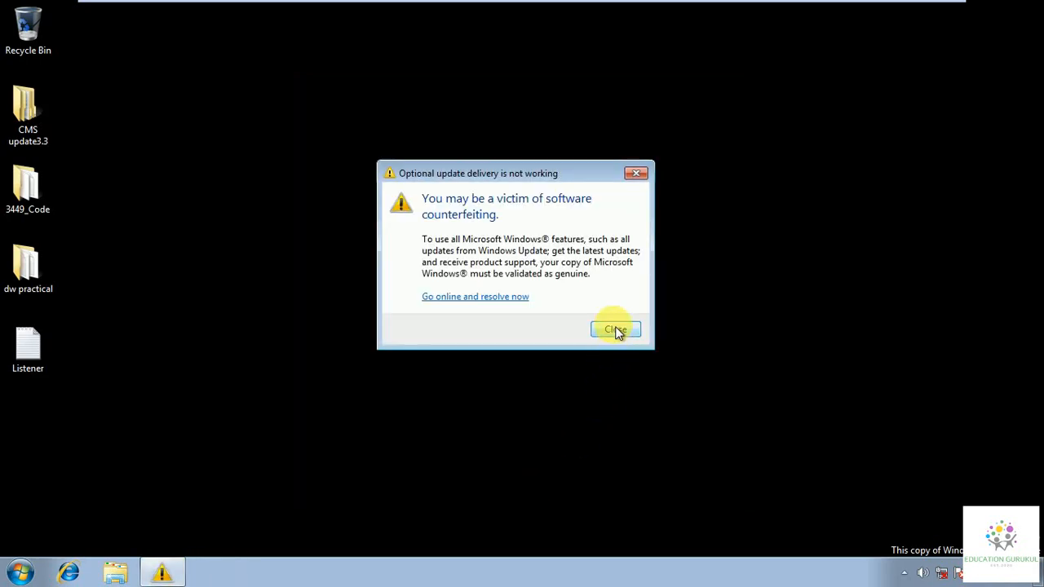
pyautogui.click(616, 330)
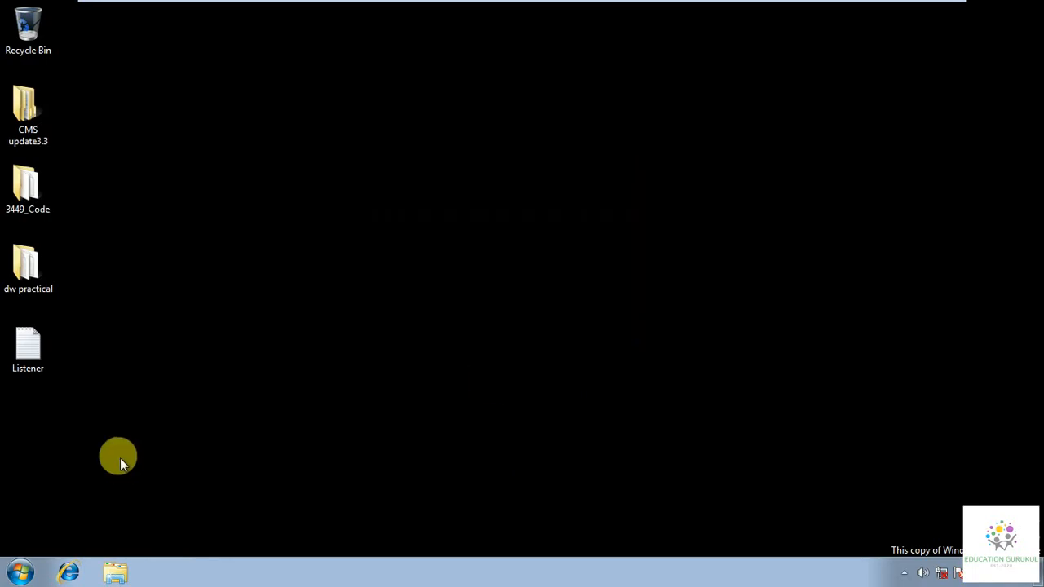
pyautogui.press('super')
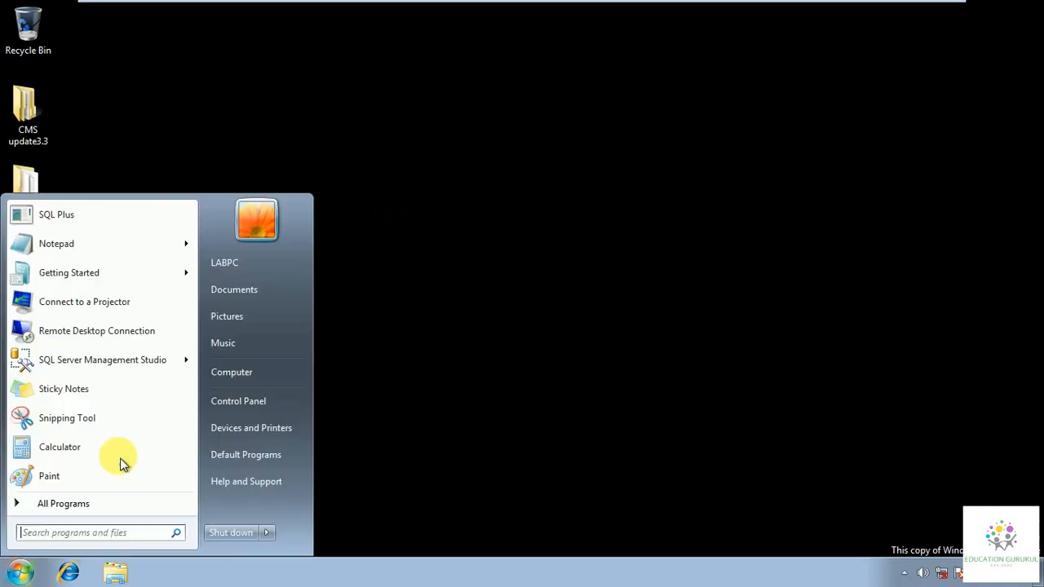
pyautogui.click(87, 504)
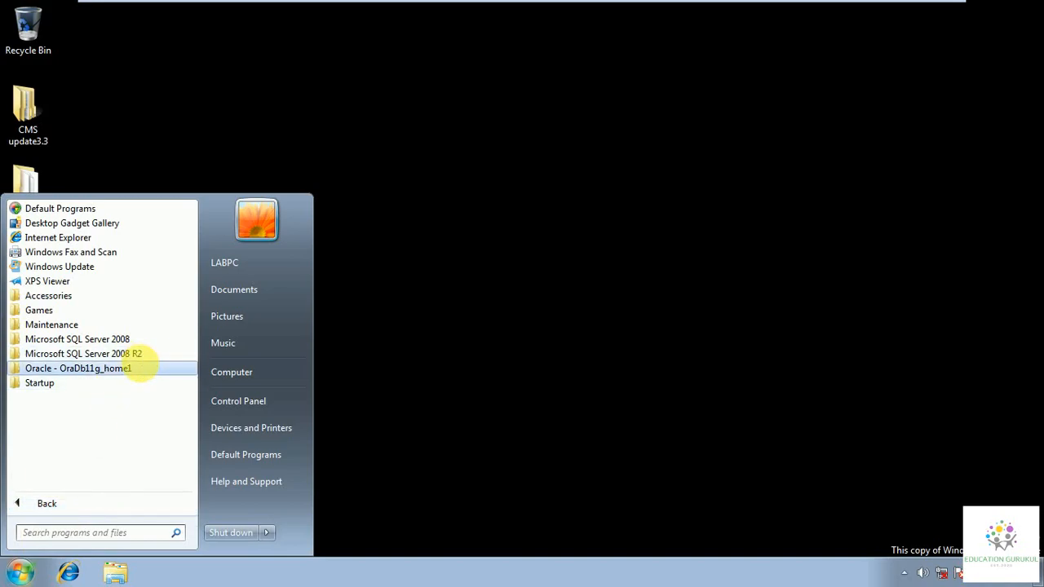
pyautogui.click(141, 368)
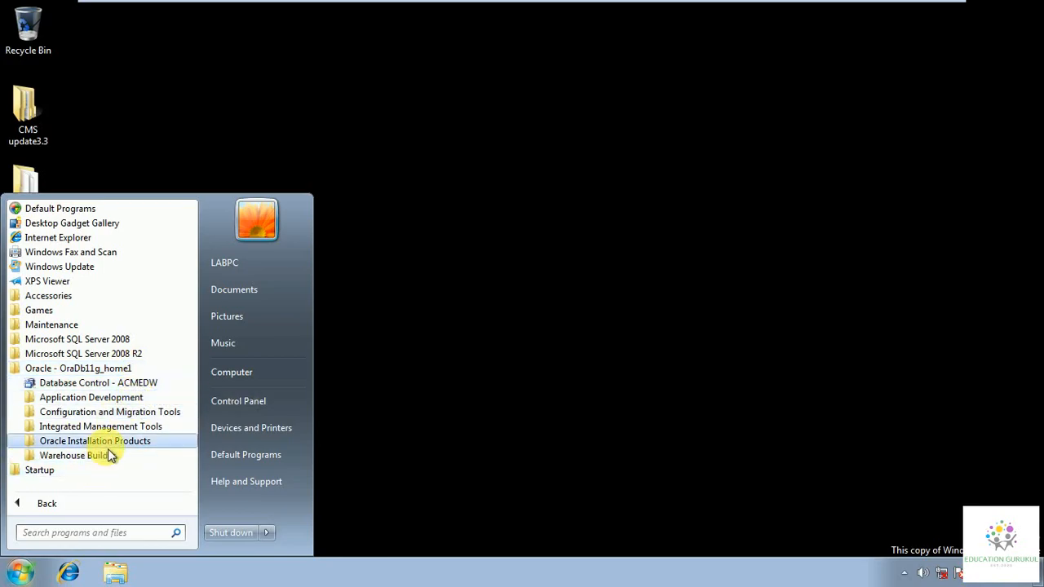
# Close the Start menu and minimise the virtual machine to the host desktop.
pyautogui.click(594, 117)
pyautogui.moveTo(934, 8)
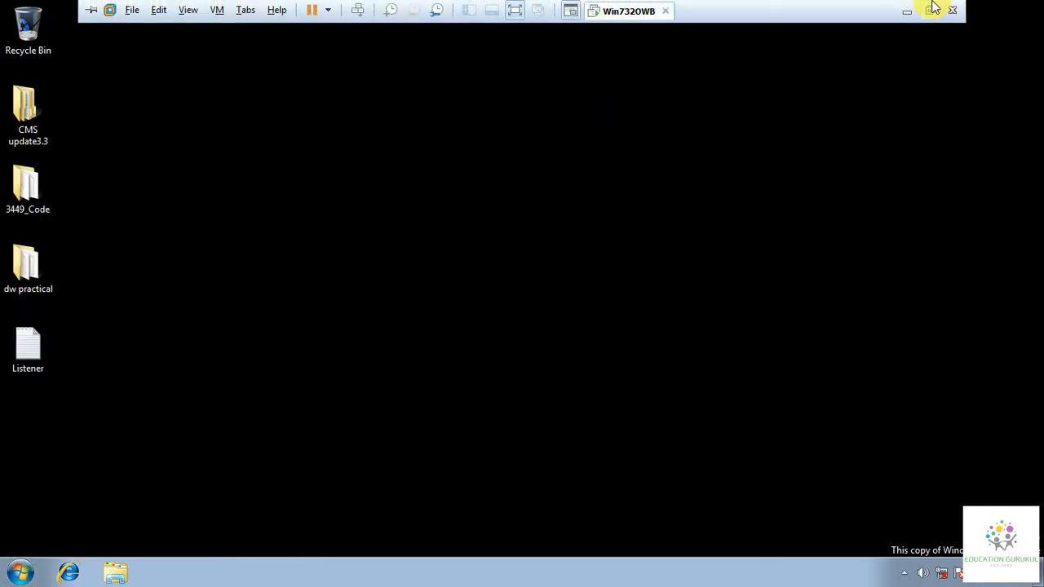
pyautogui.click(907, 11)
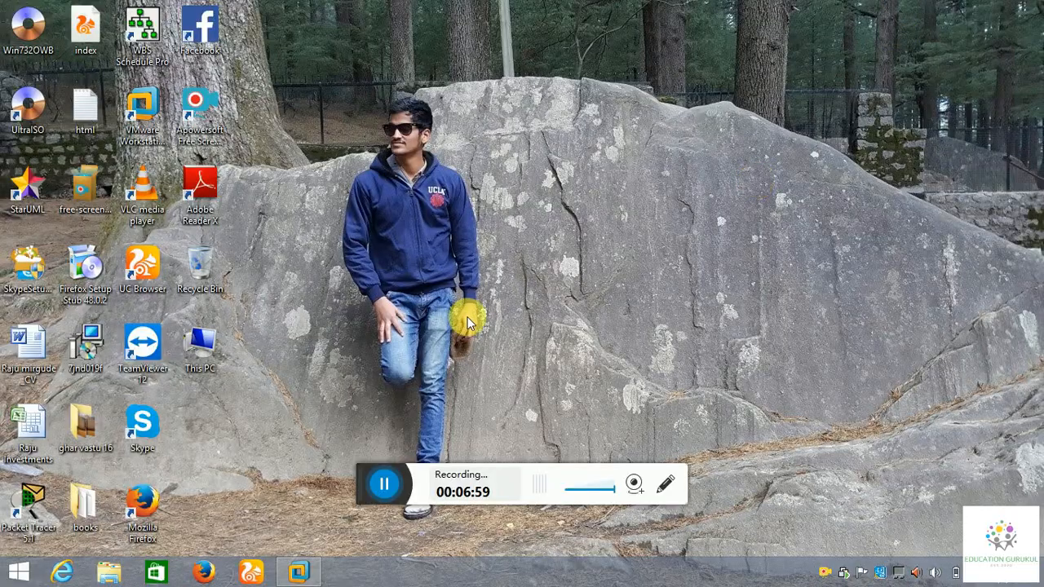